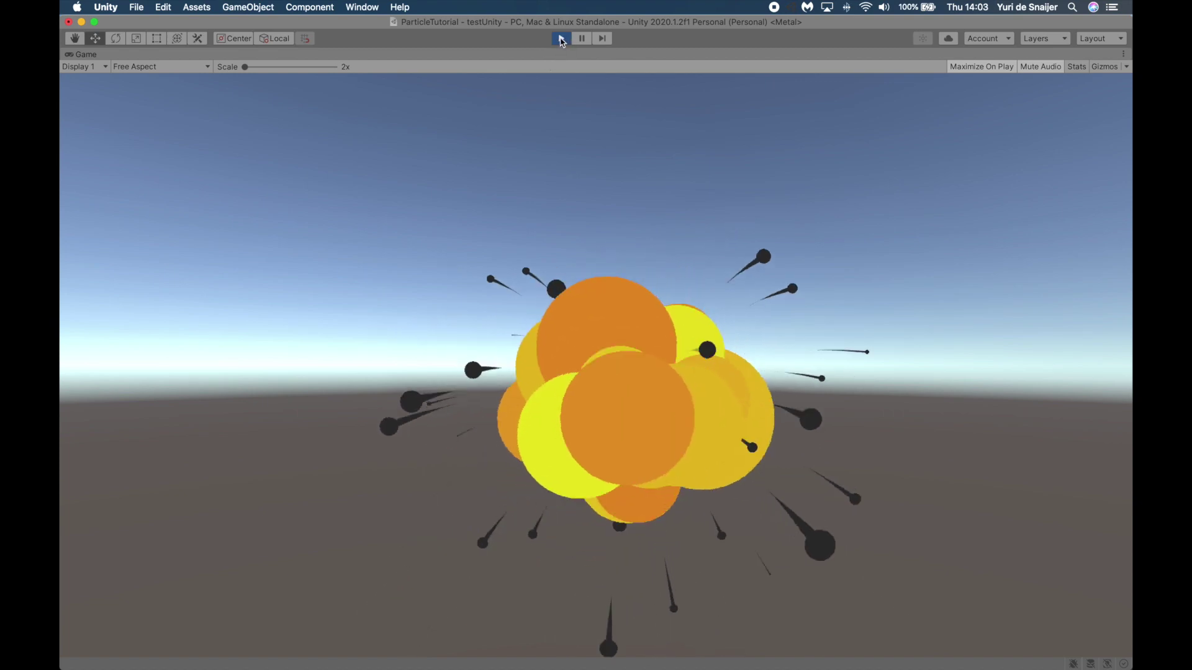
# Exit Play mode and import particle.png from Finder into the project's Assets.
pyautogui.click(560, 39)
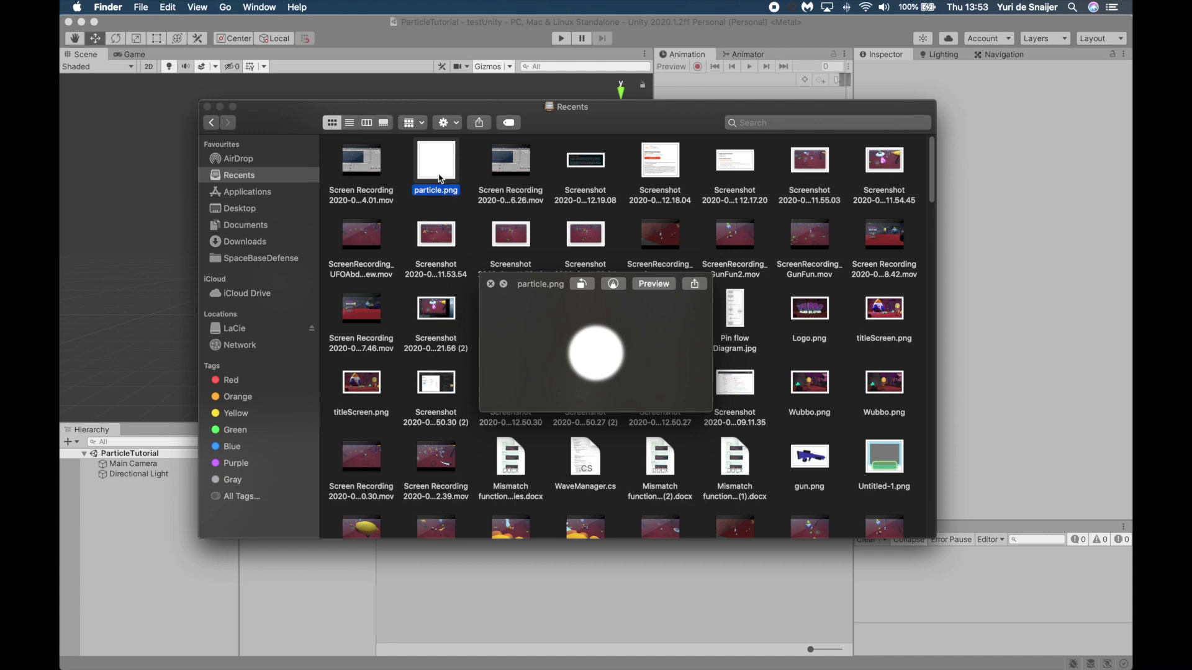
pyautogui.moveTo(439, 180); pyautogui.dragTo(491, 612)
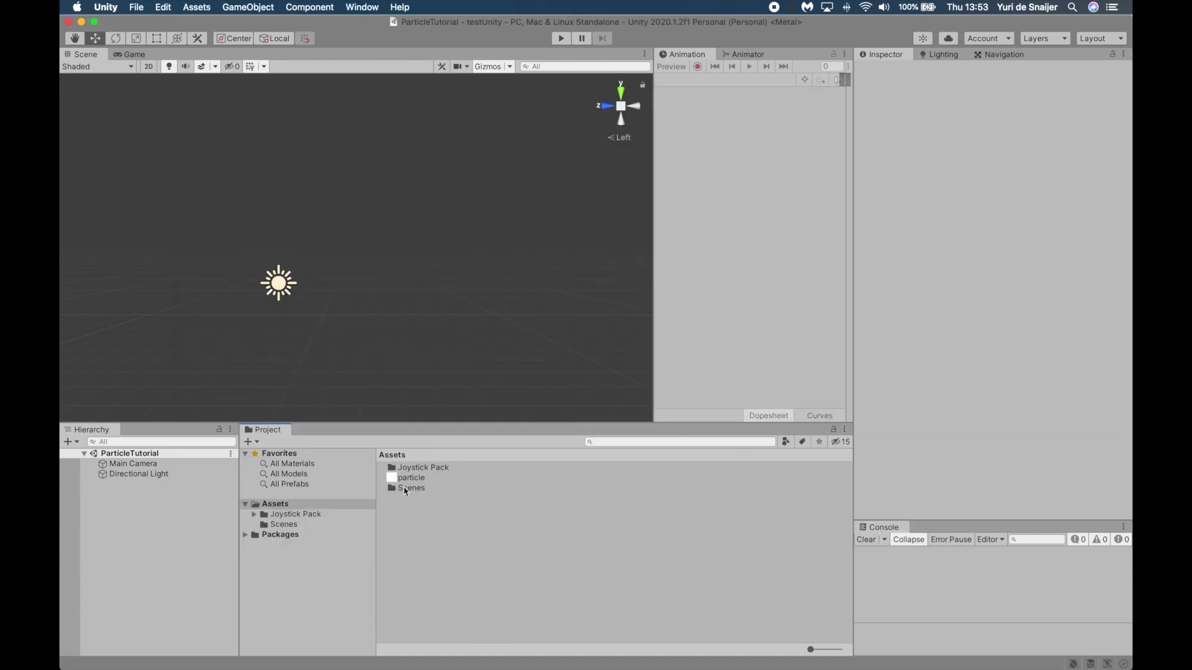
# Set the particle image's Texture Type to Sprite (2D and UI).
pyautogui.click(410, 478)
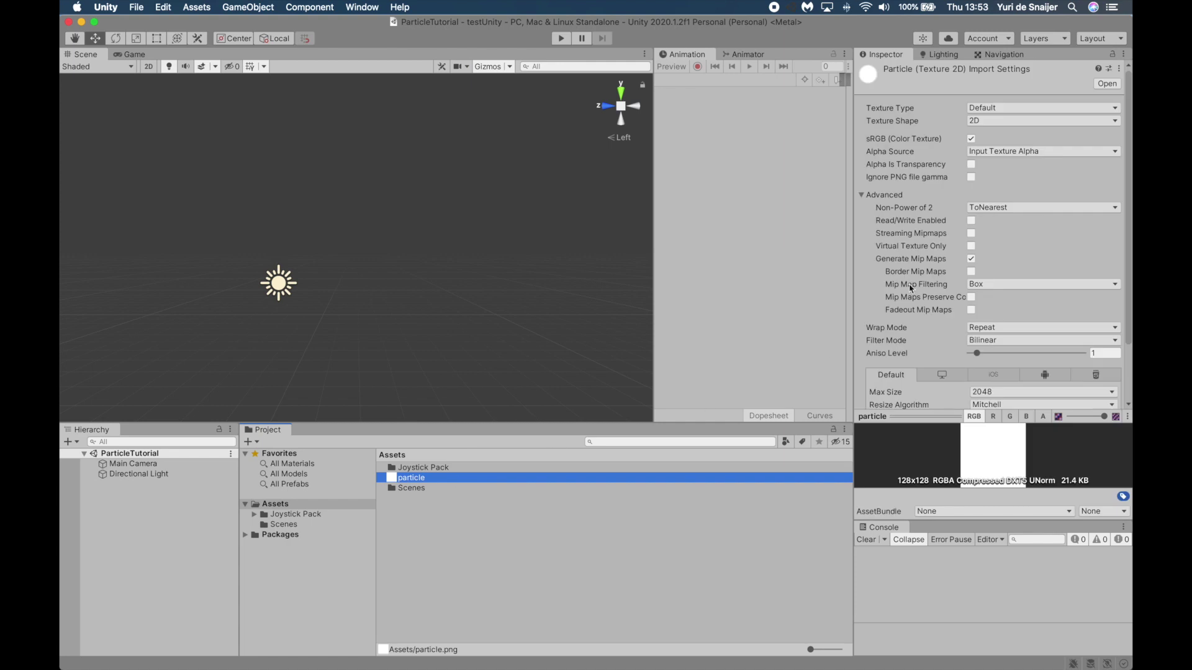
pyautogui.click(1049, 108)
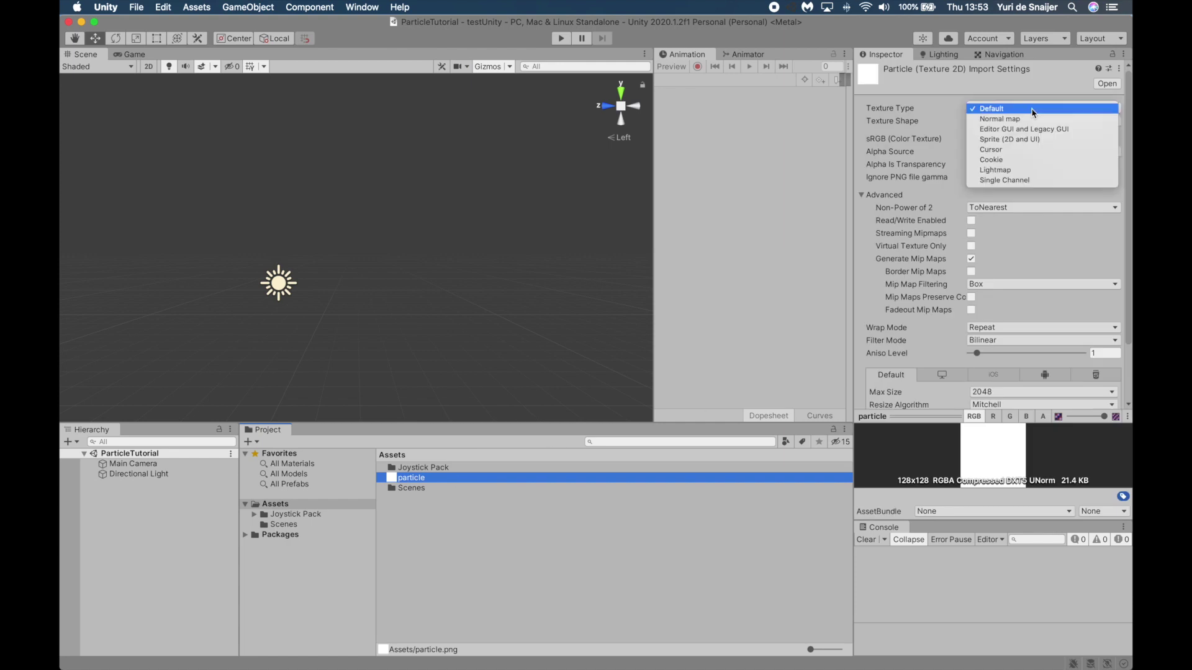
pyautogui.click(1025, 141)
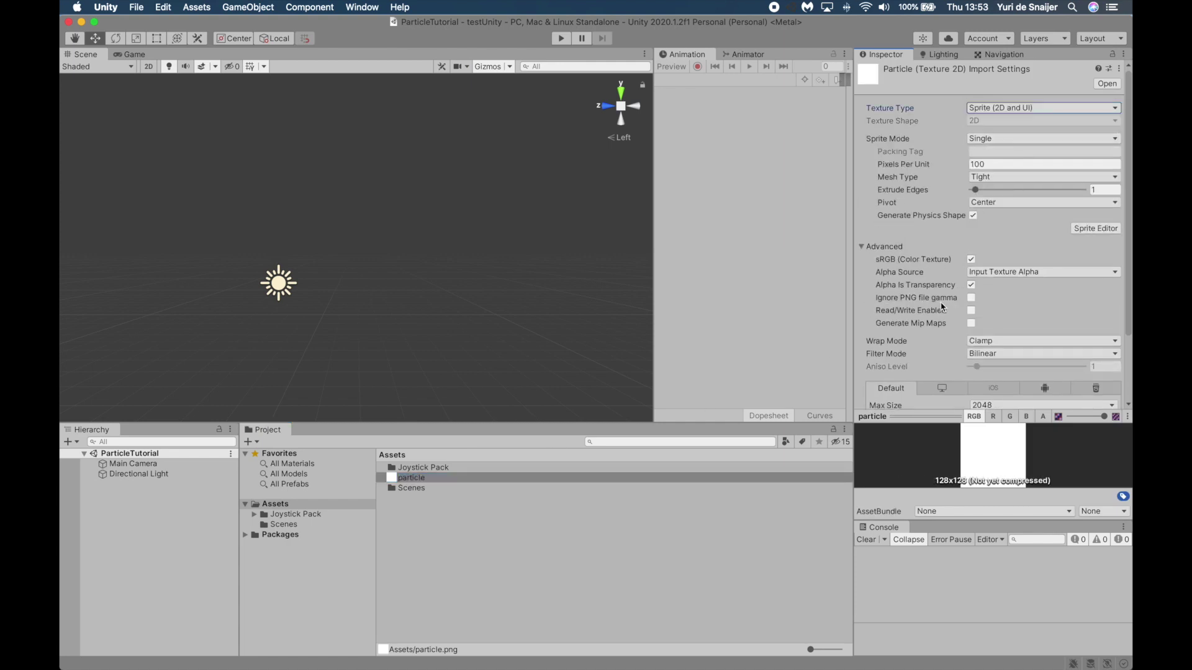
# Create a new material asset named ParticleExplosion.
pyautogui.rightClick(410, 521)
pyautogui.moveTo(497, 327)
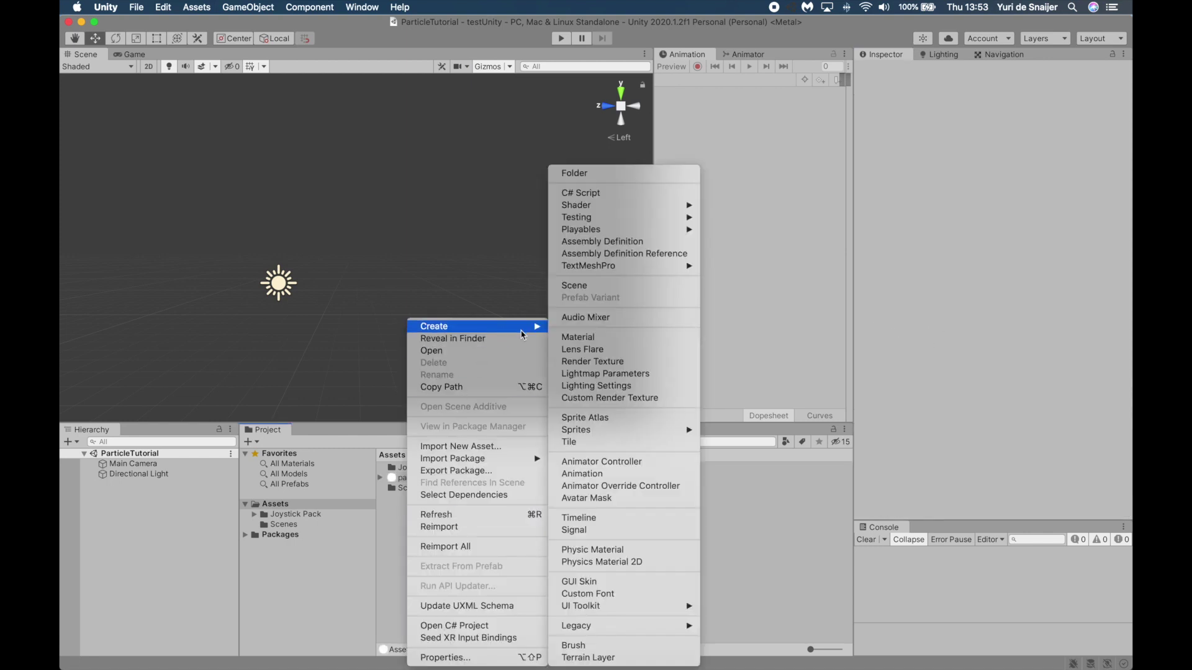
pyautogui.click(612, 343)
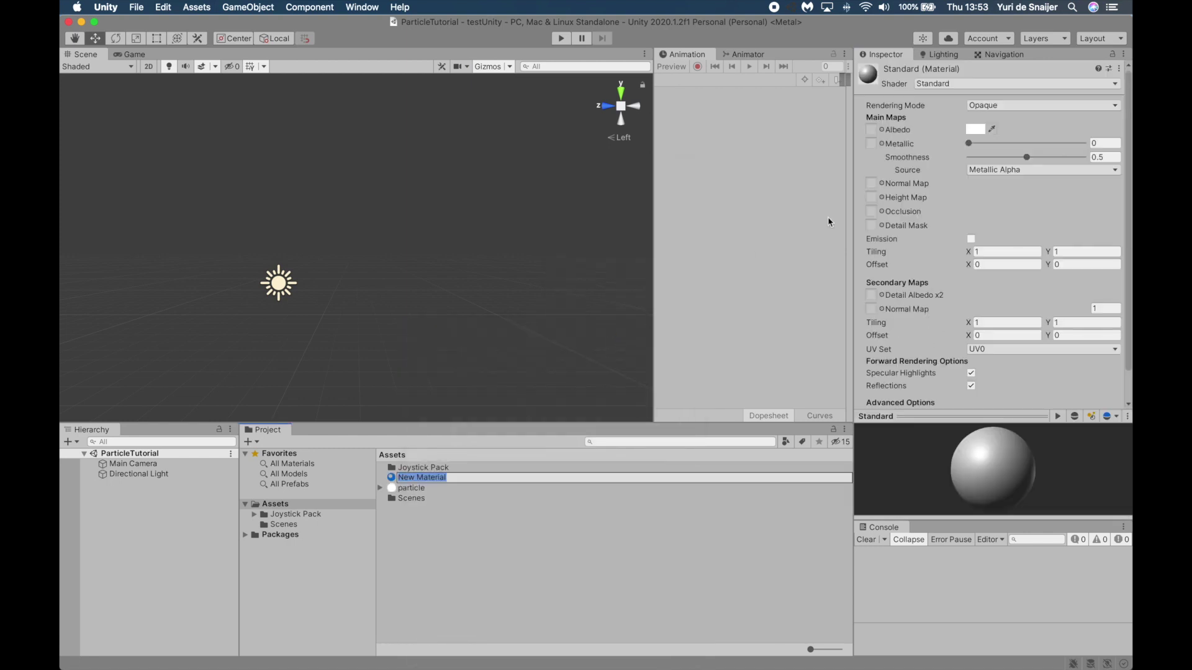
pyautogui.write('ParticleExplosion')
pyautogui.press('Return')
# Give ParticleExplosion the Particles/Standard Unlit shader, particle albedo texture and Cutout rendering.
pyautogui.click(1015, 84)
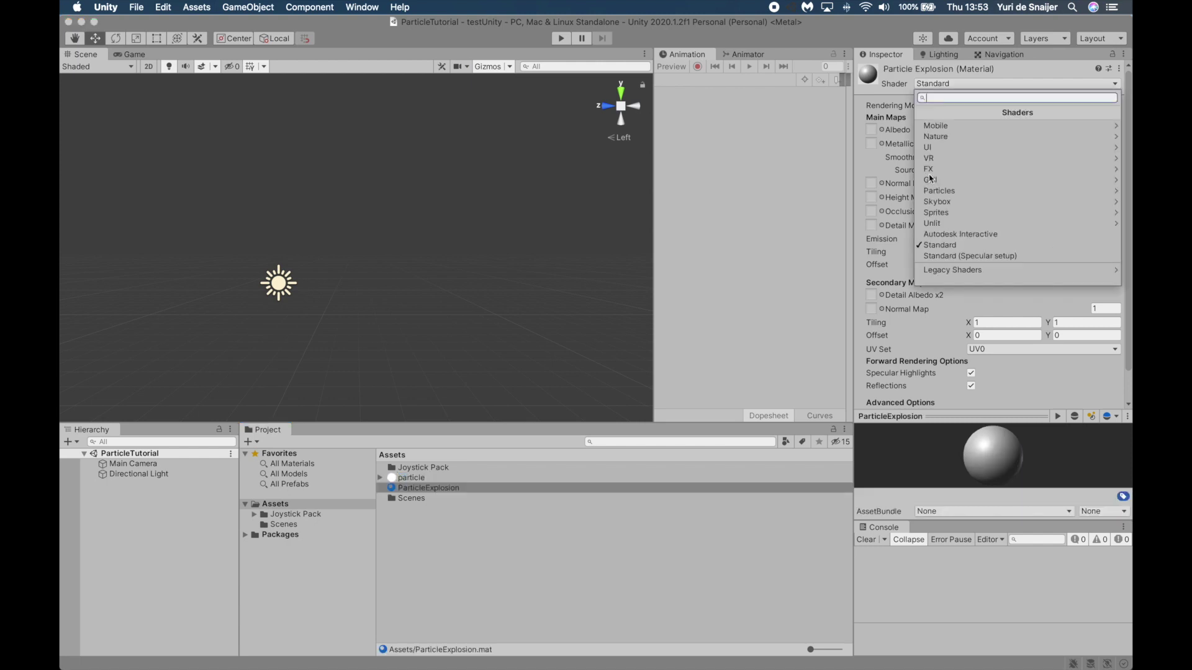
pyautogui.click(938, 191)
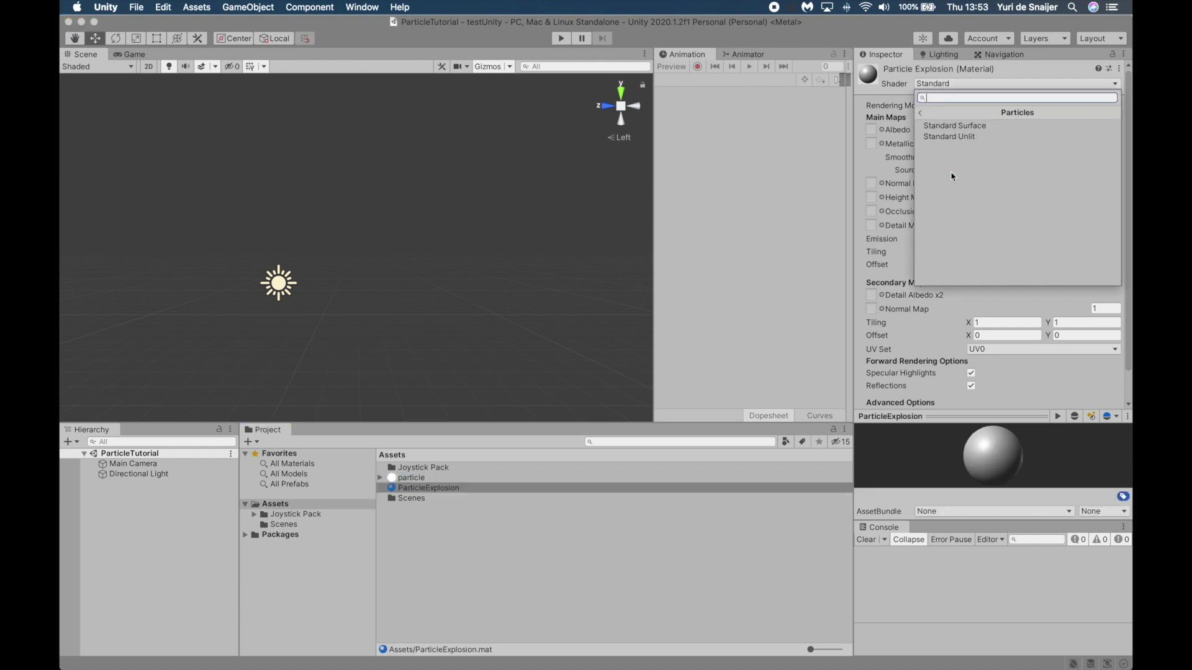
pyautogui.click(963, 136)
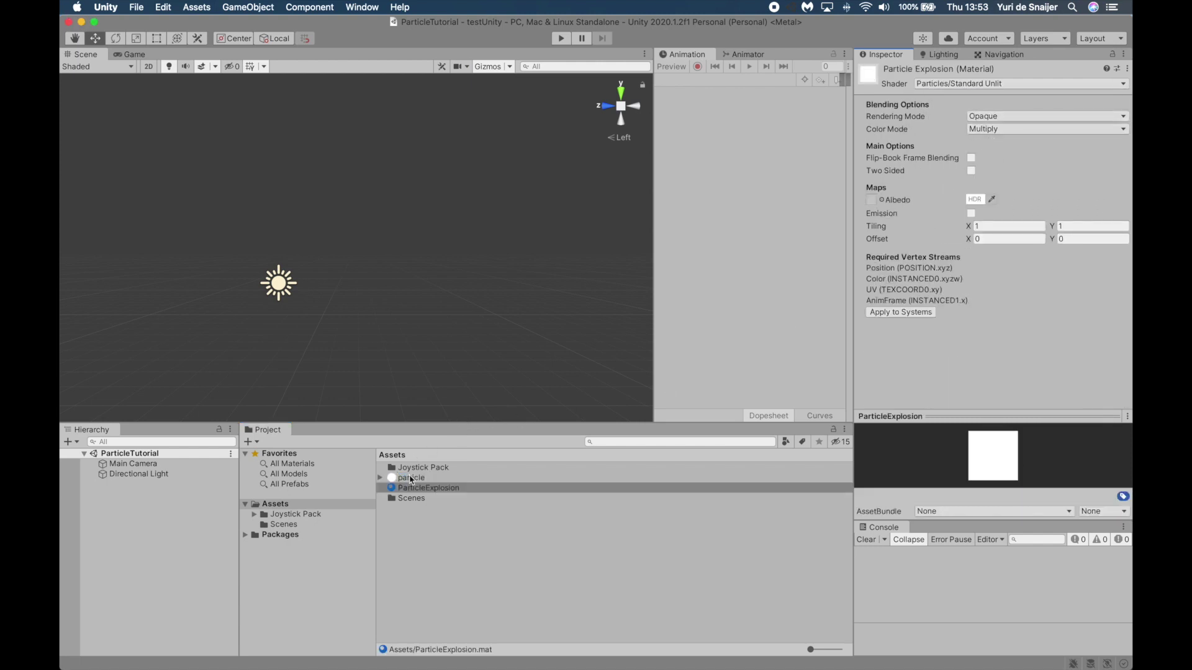
pyautogui.moveTo(408, 484); pyautogui.dragTo(871, 200)
pyautogui.click(1011, 117)
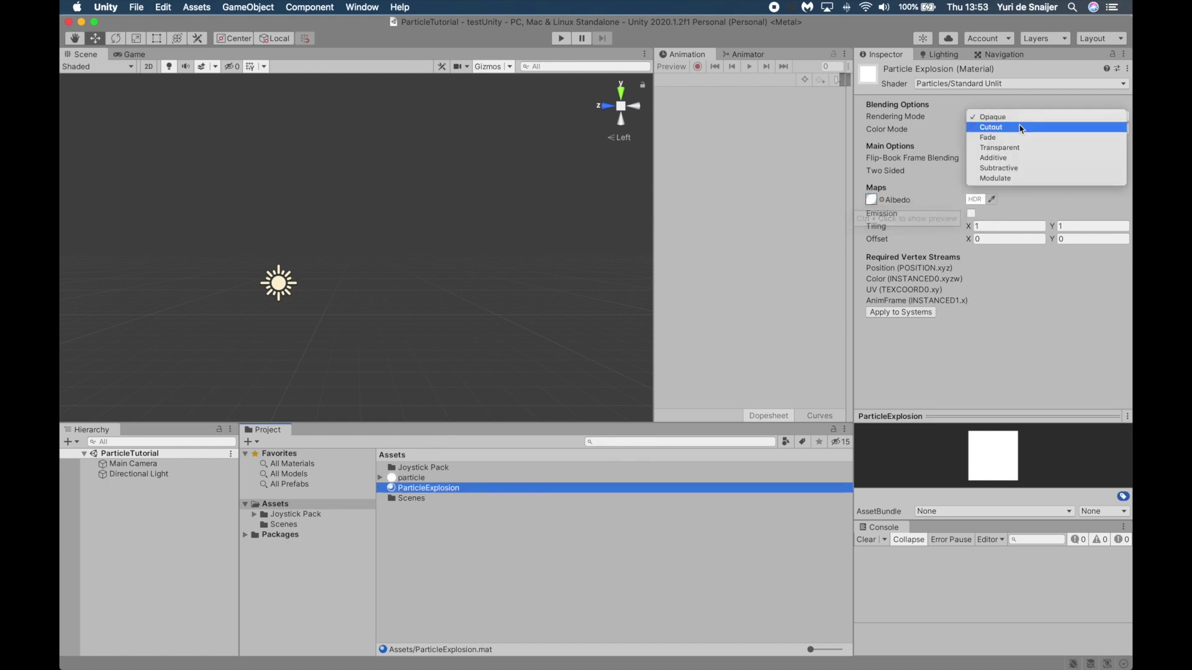
pyautogui.click(1011, 128)
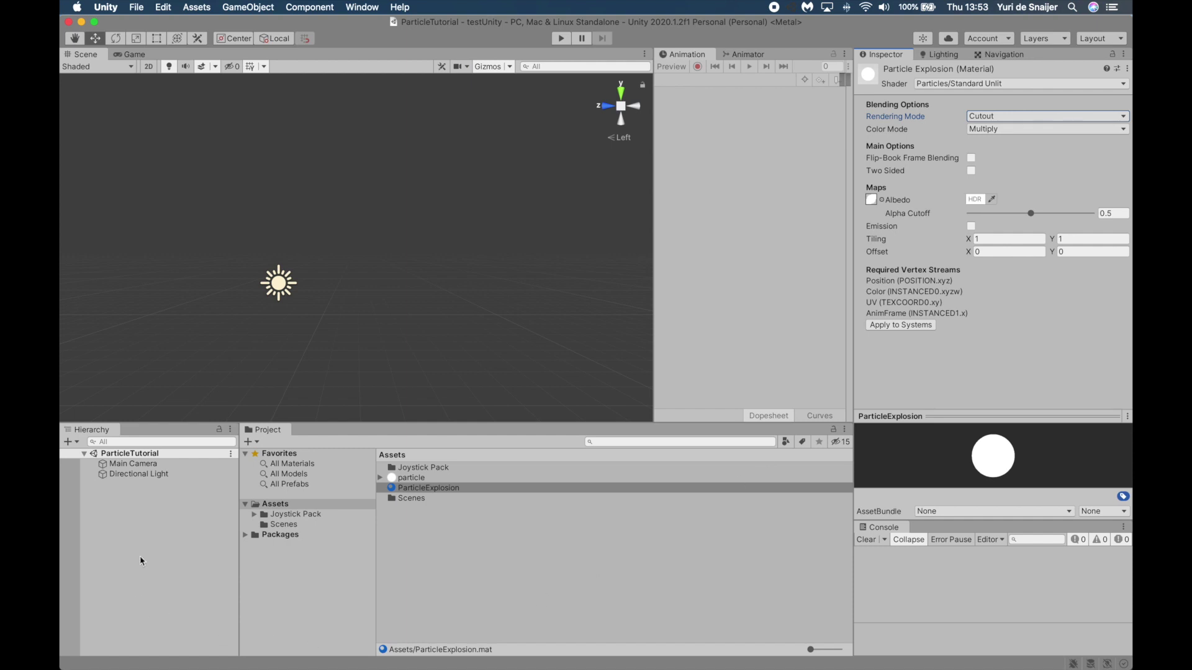
pyautogui.rightClick(140, 534)
# Create an empty Explosion object and add a Particle System component.
pyautogui.click(190, 550)
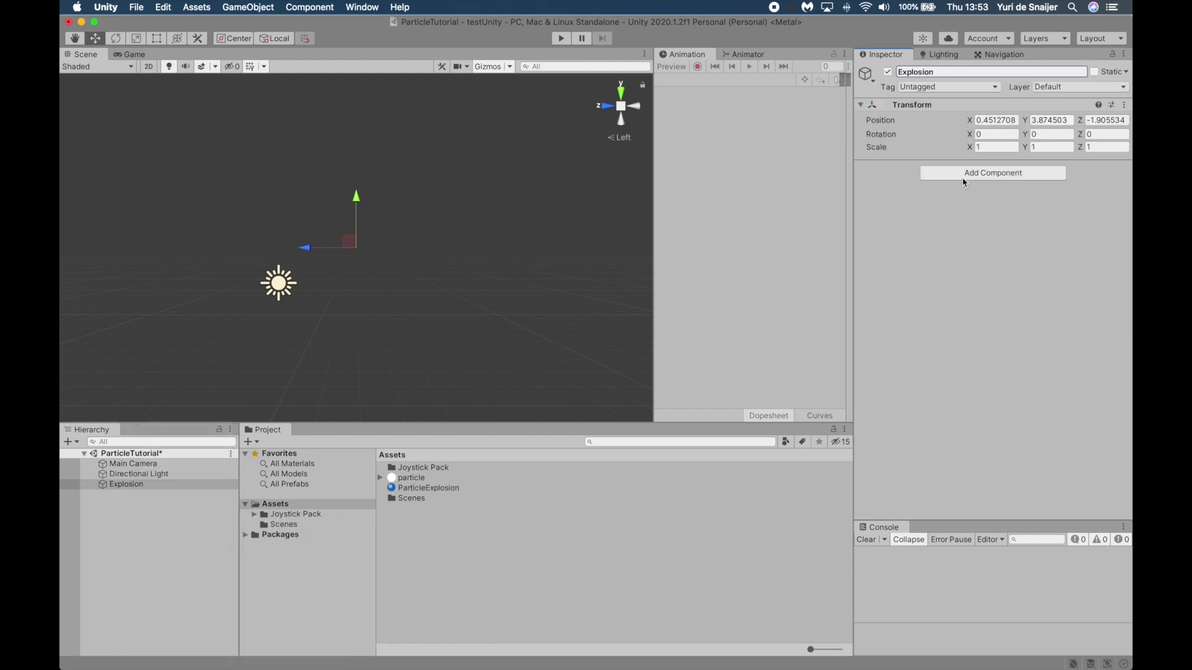
pyautogui.click(963, 174)
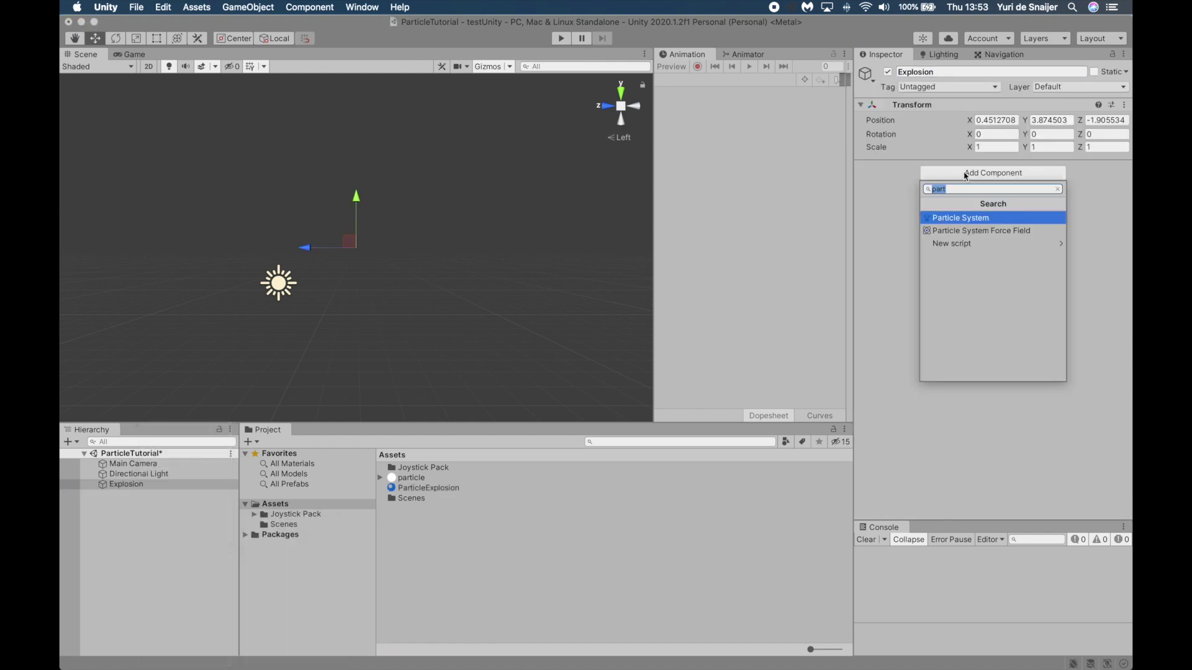
pyautogui.click(962, 218)
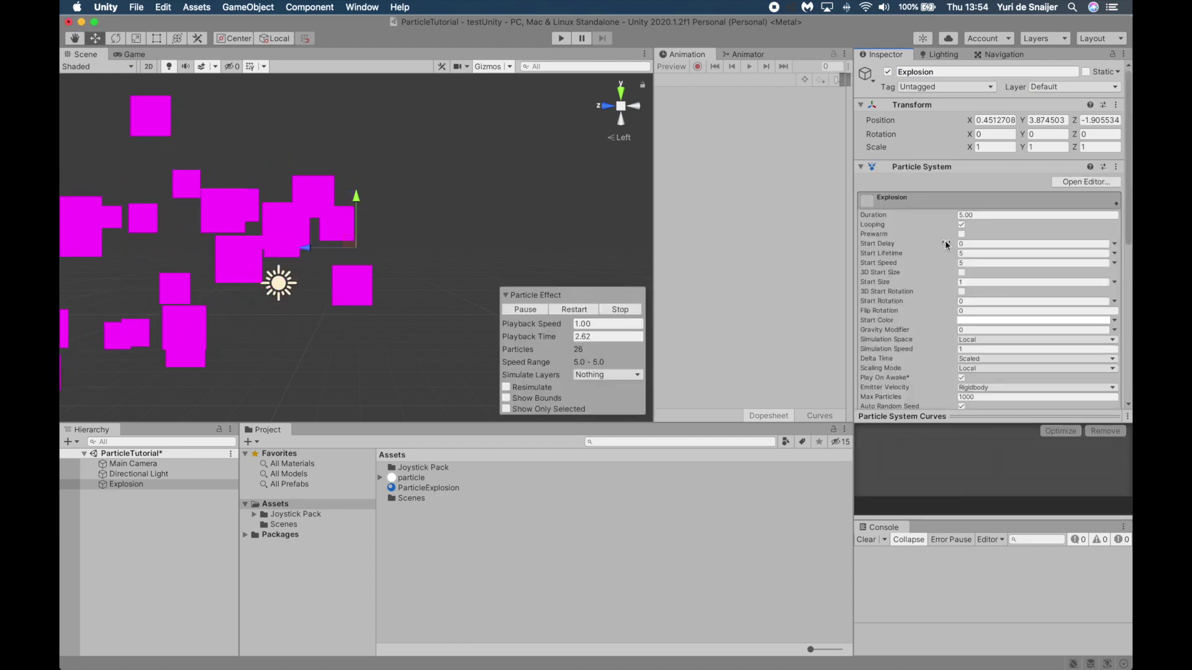
# Assign the ParticleExplosion material in the particle system's Renderer module.
pyautogui.scroll(-10, 944, 241)
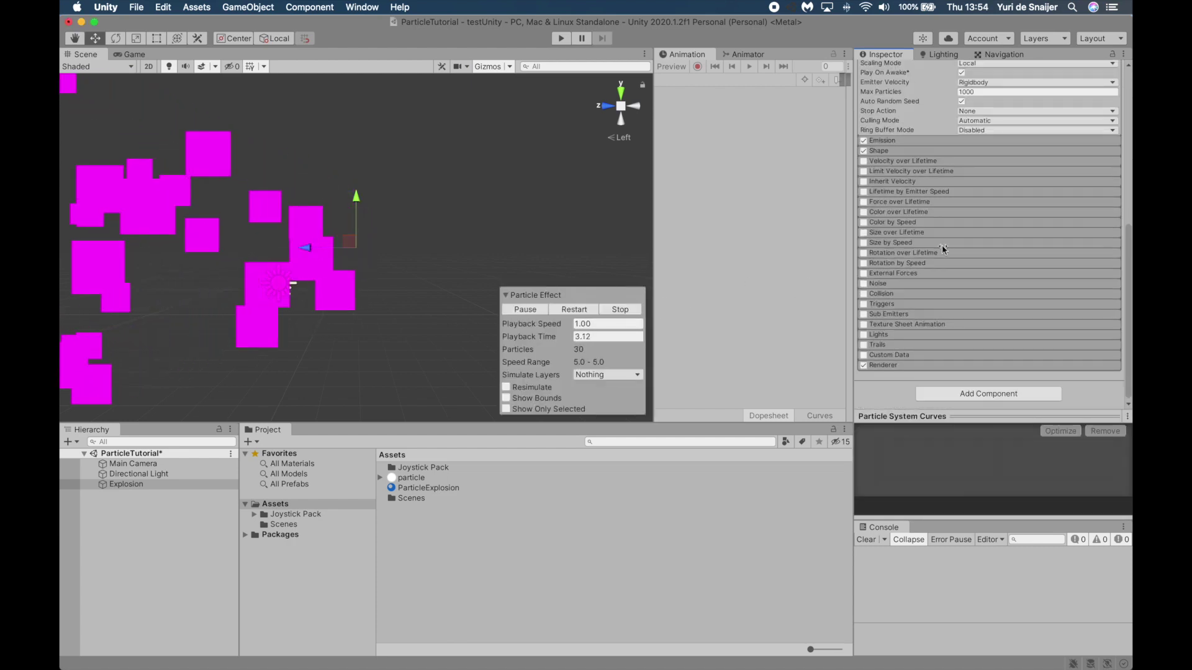
pyautogui.click(906, 366)
pyautogui.scroll(-5, 909, 349)
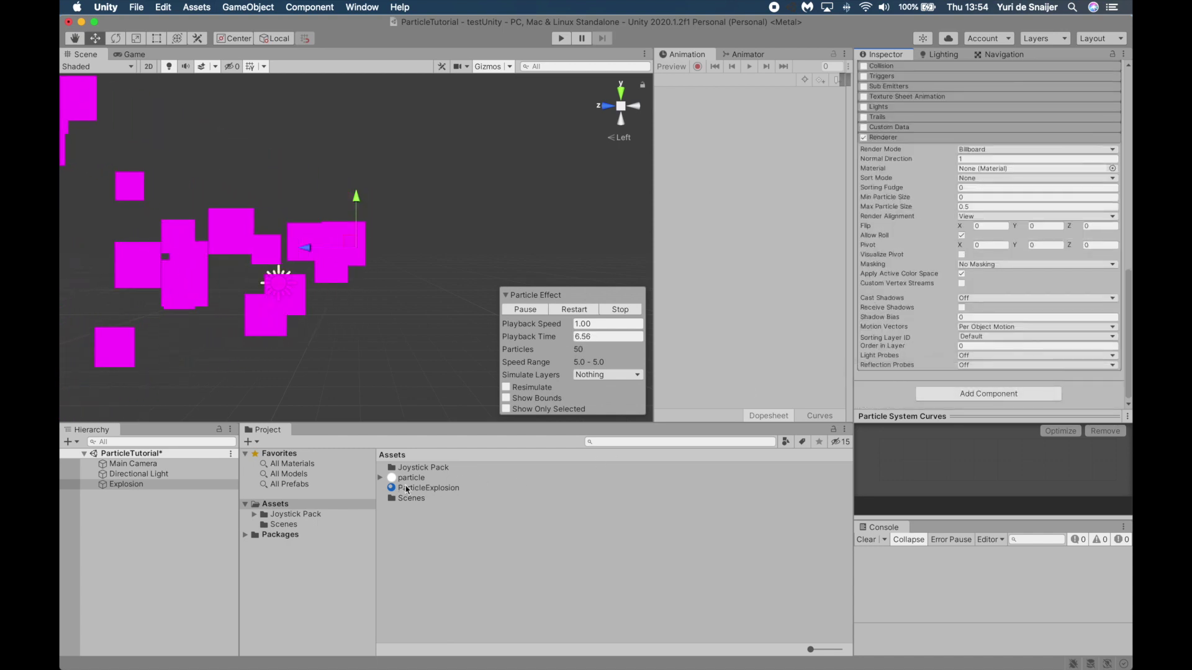
pyautogui.moveTo(428, 488); pyautogui.dragTo(1024, 169)
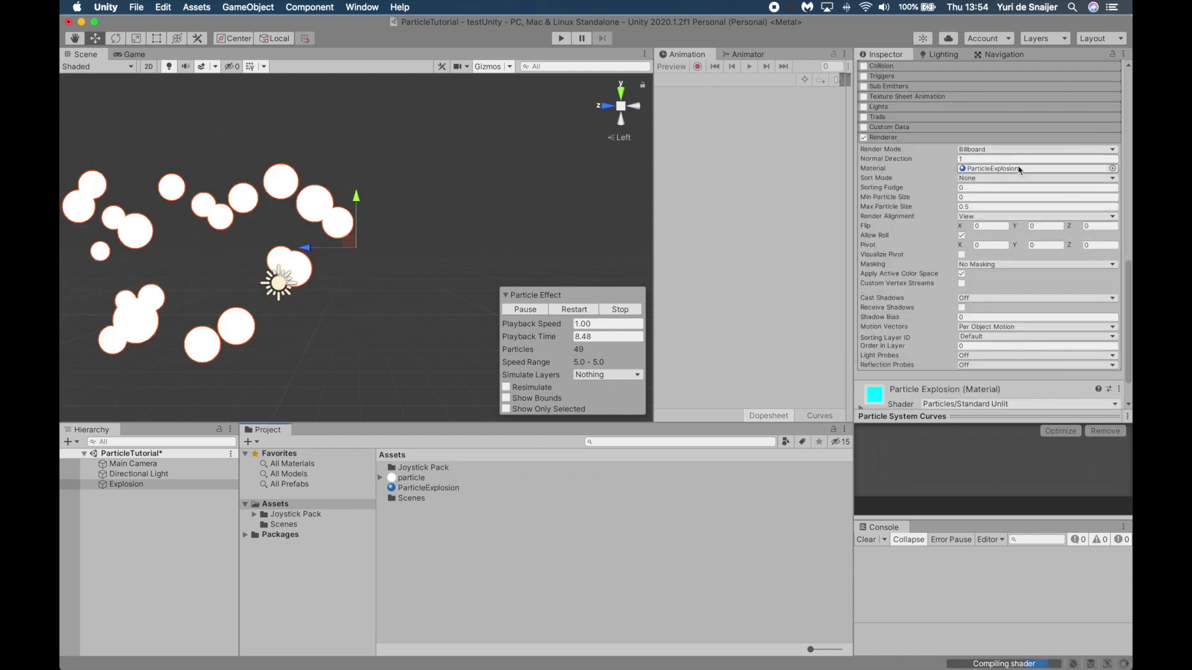
pyautogui.click(916, 138)
pyautogui.scroll(10, 905, 151)
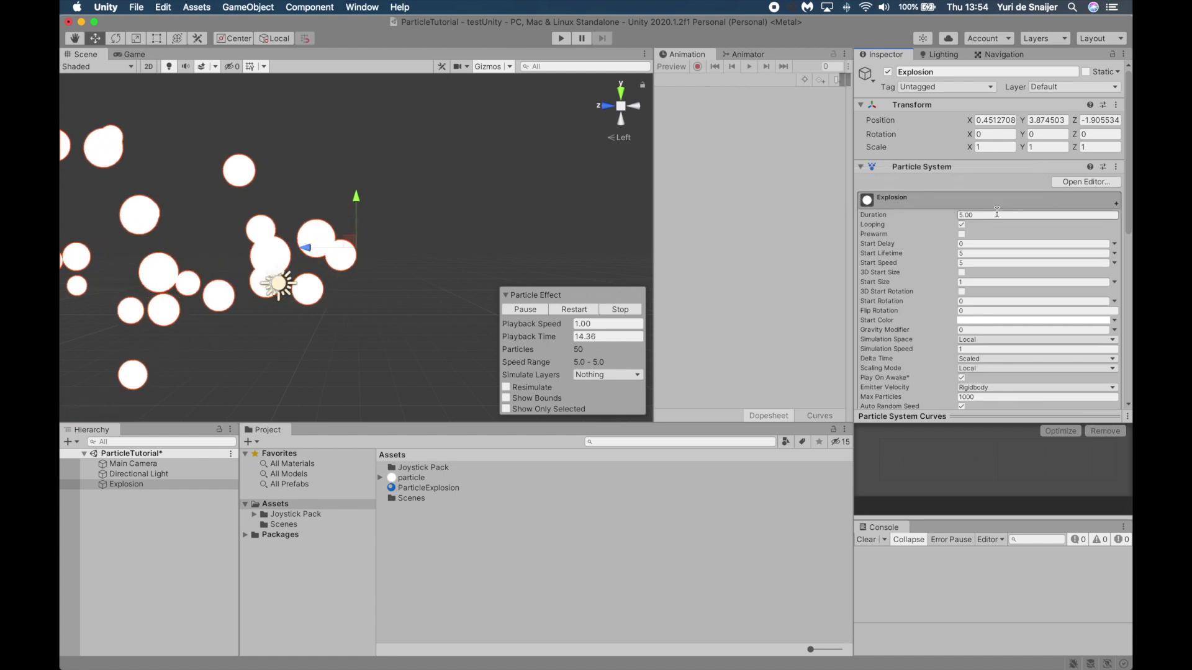
# Set Duration 1, Start Speed 0.5, and Start Lifetime random between 0.5 and 1.
pyautogui.click(940, 213)
pyautogui.write('1')
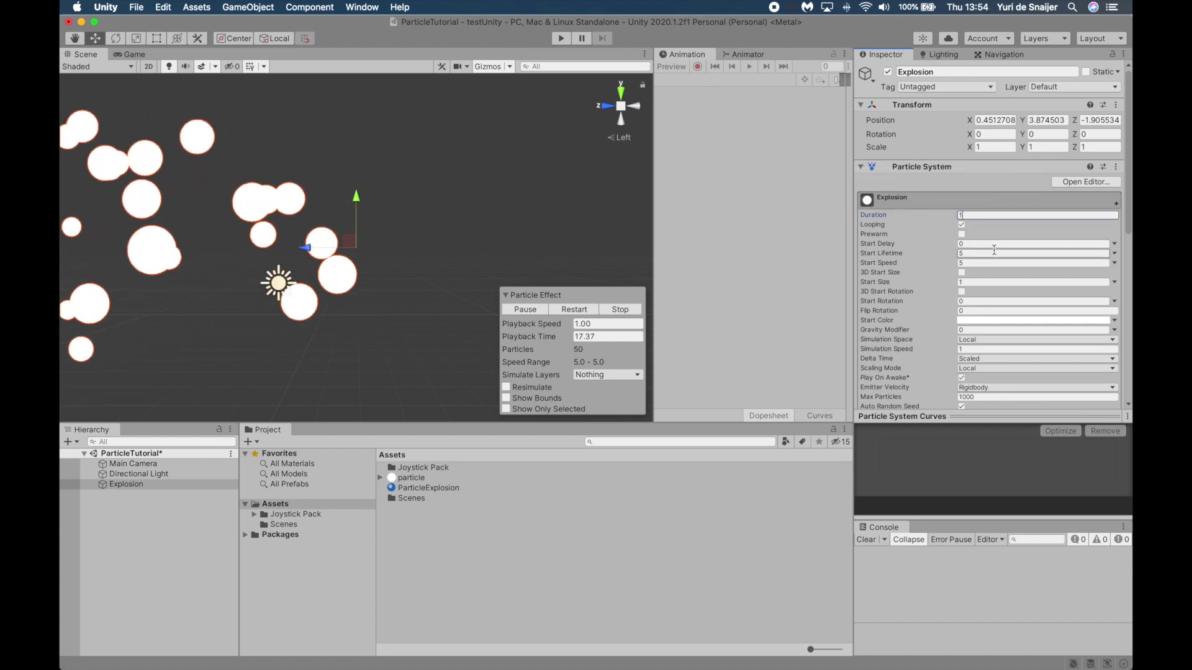
pyautogui.click(957, 254)
pyautogui.write('1')
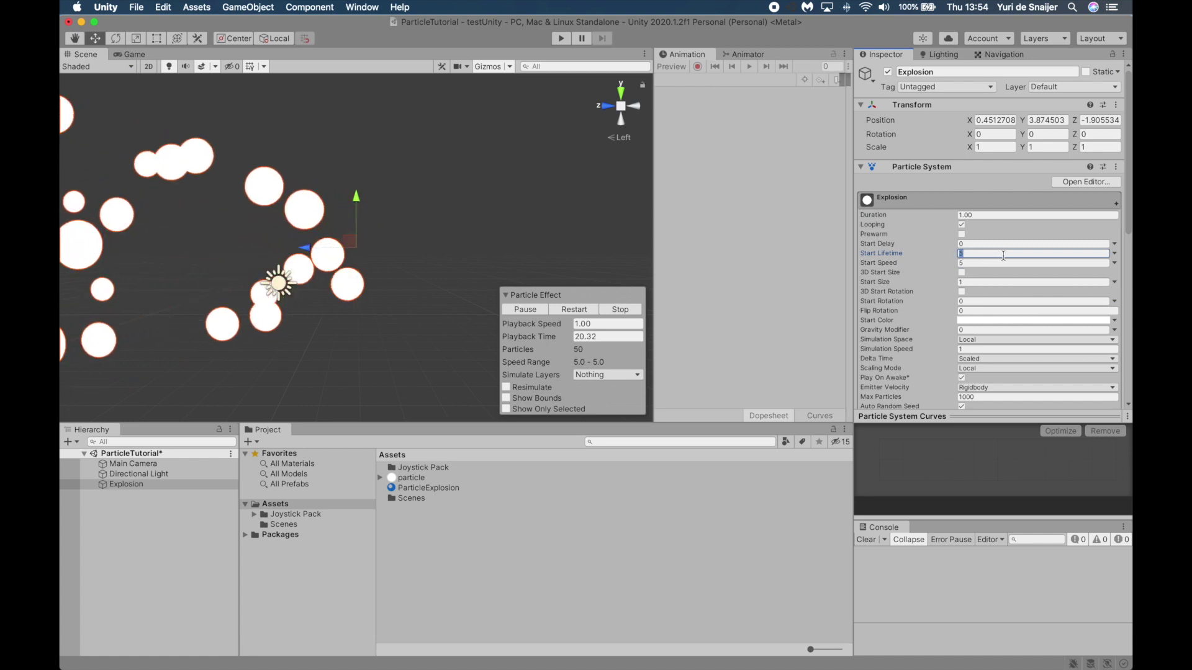
pyautogui.click(981, 263)
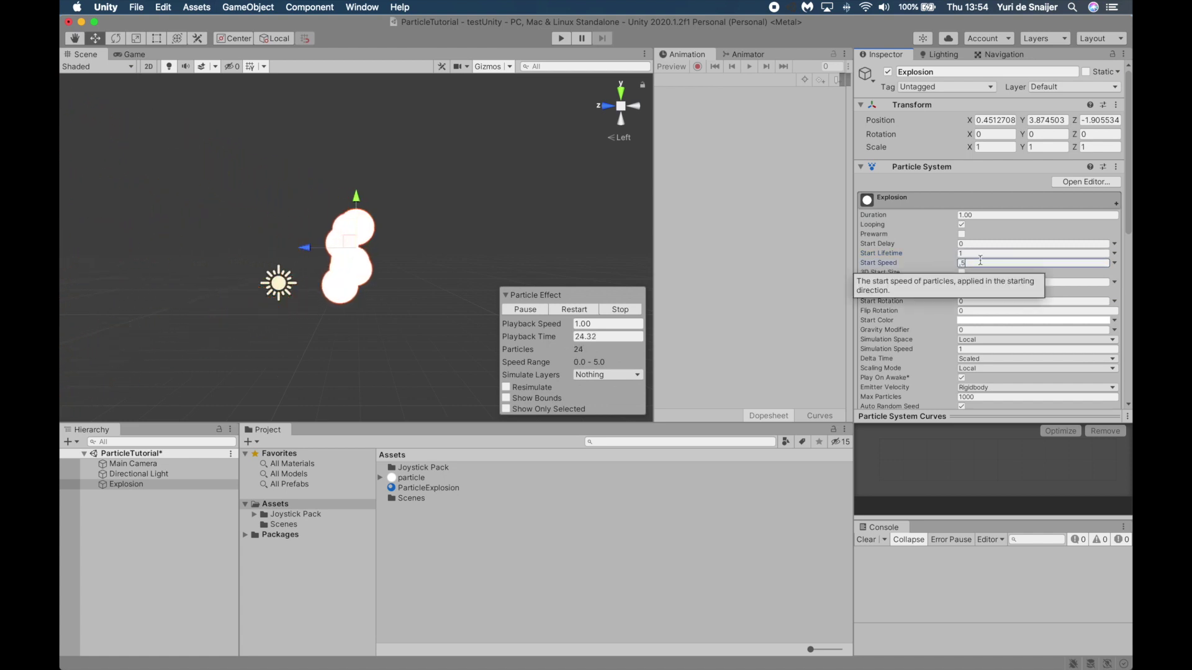
pyautogui.write('.5')
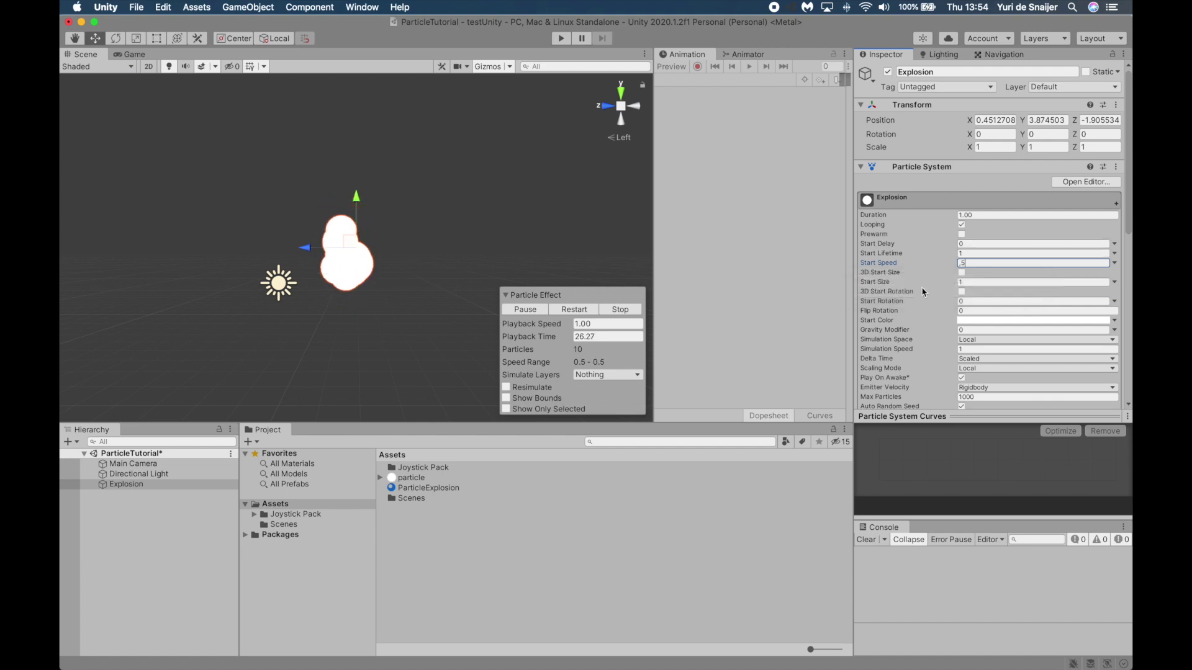
pyautogui.click(1114, 263)
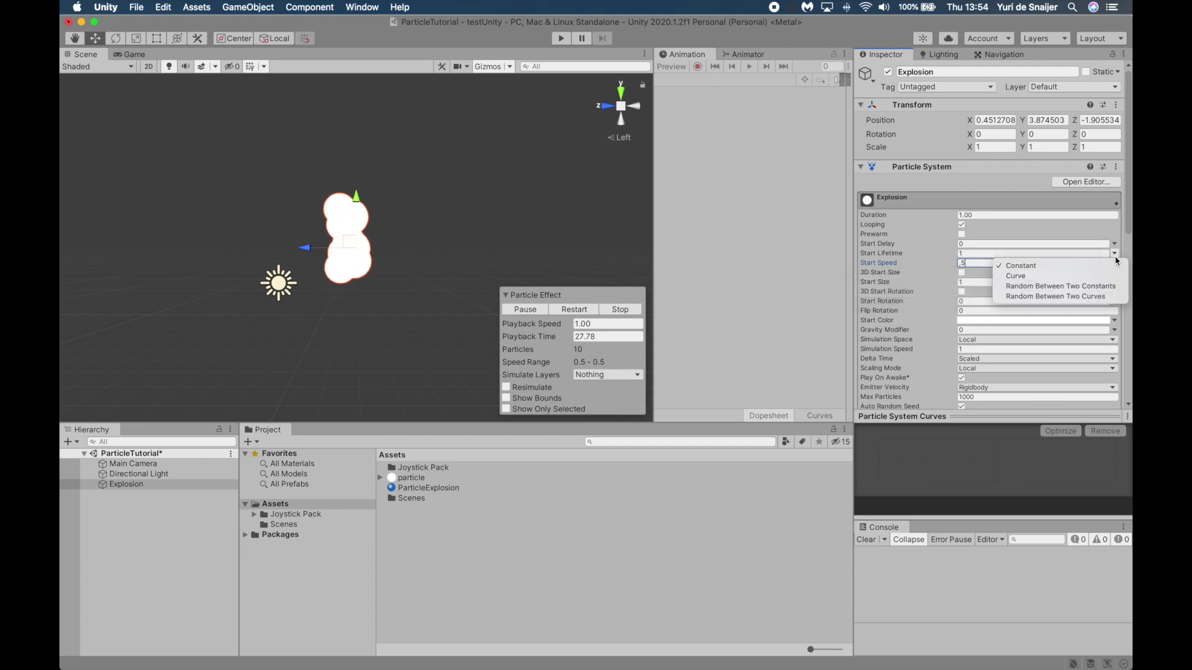
pyautogui.click(1086, 286)
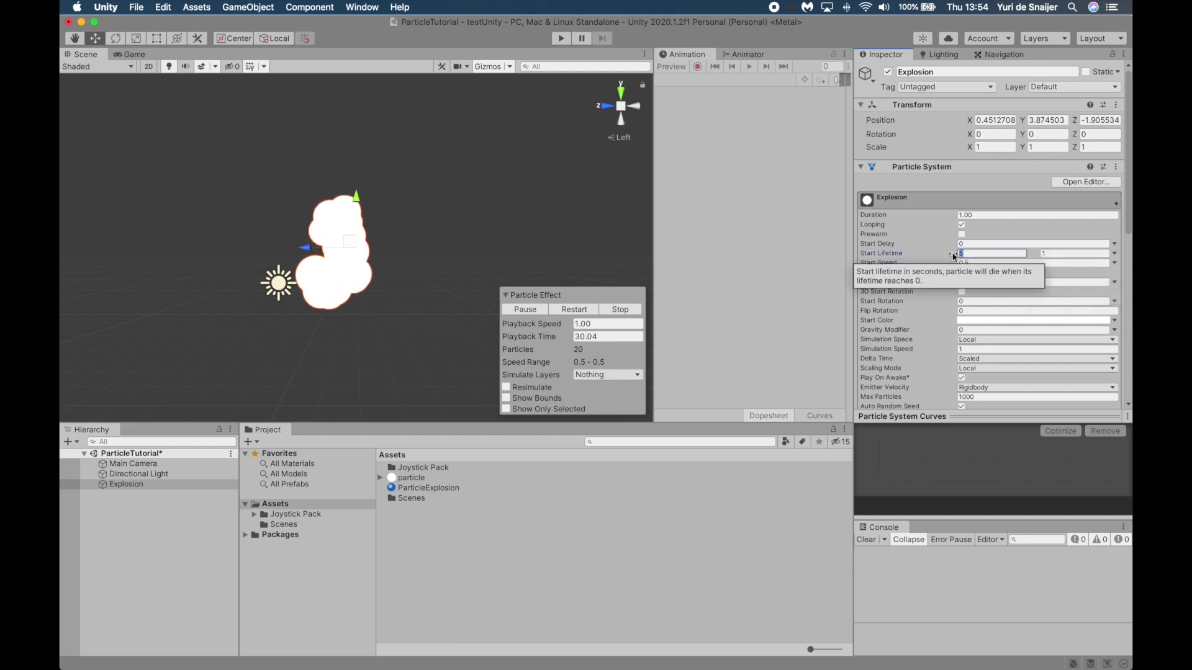
pyautogui.press('Tab')
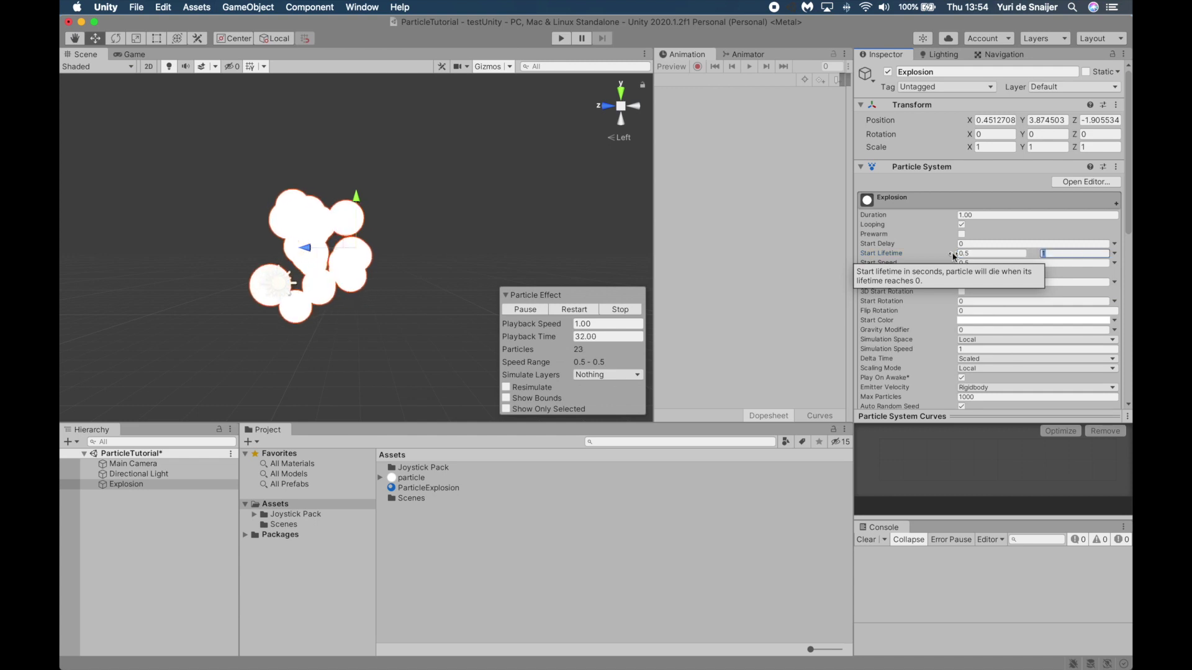
# Set Emission Rate over Time to 0 with one 30-particle burst at time 0.
pyautogui.scroll(-3, 906, 372)
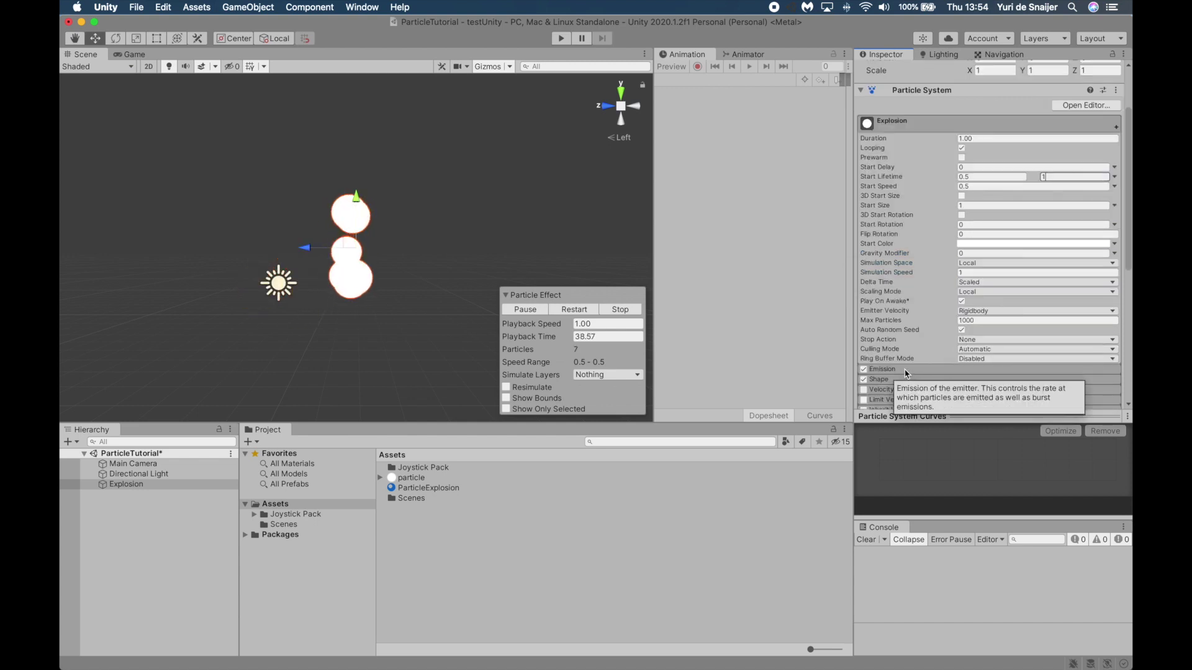
pyautogui.click(906, 369)
pyautogui.scroll(-6, 906, 373)
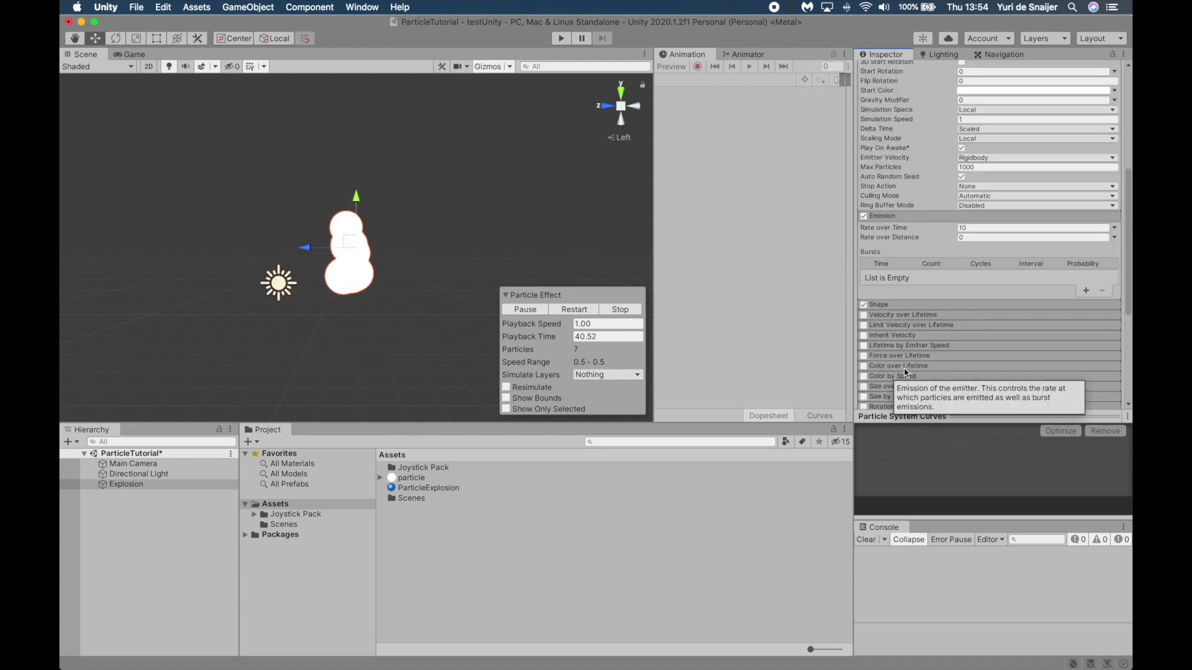
pyautogui.click(972, 228)
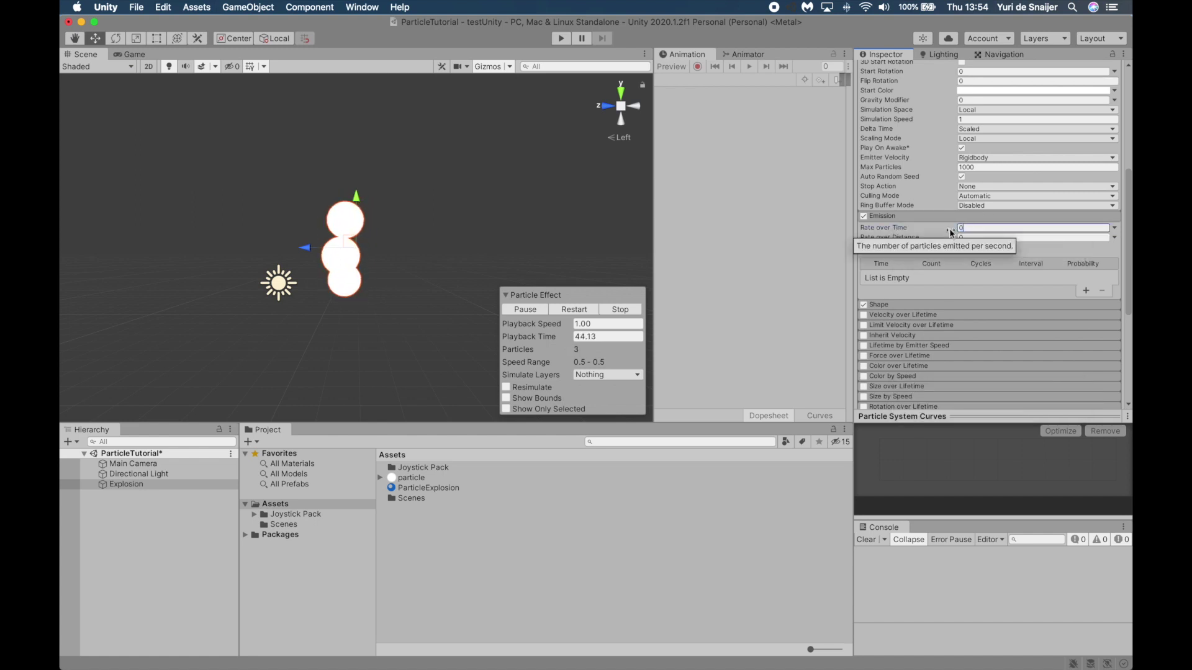
pyautogui.click(1086, 291)
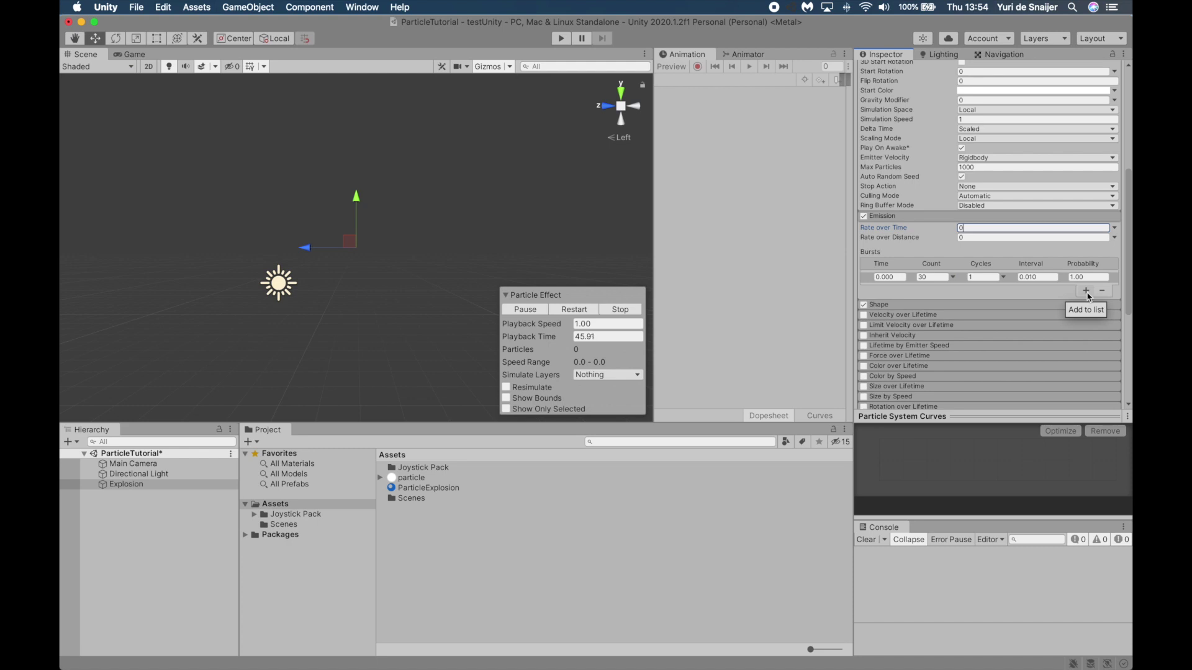
# Change the emitter Shape from Cone to Sphere.
pyautogui.click(902, 304)
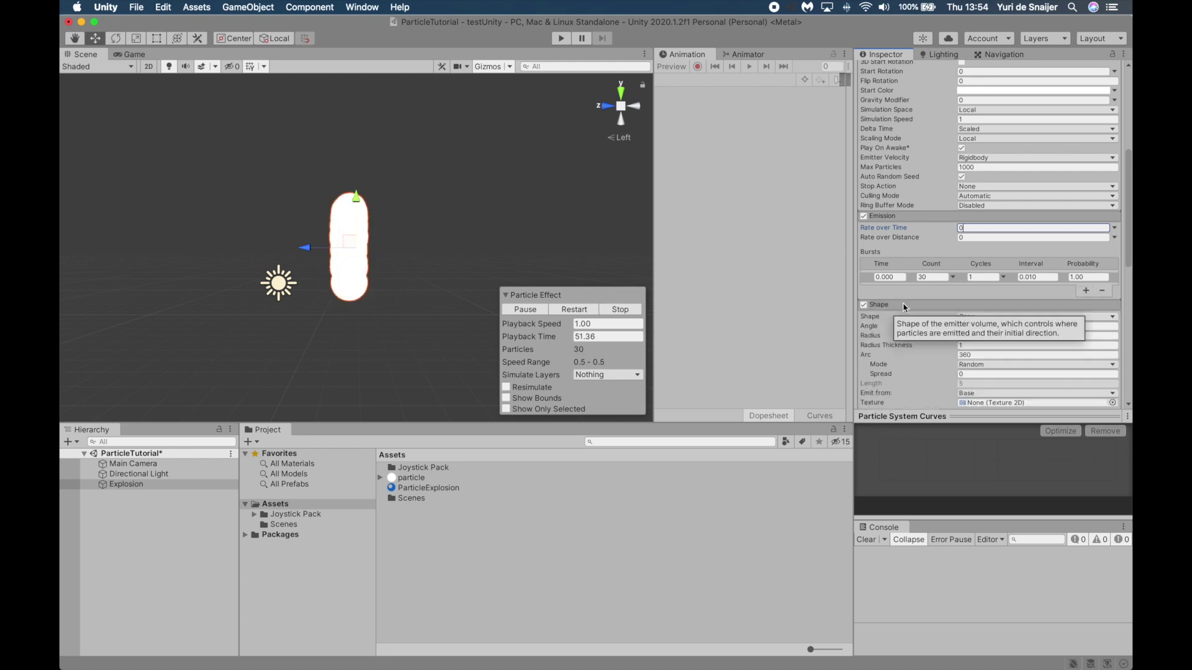
pyautogui.click(991, 317)
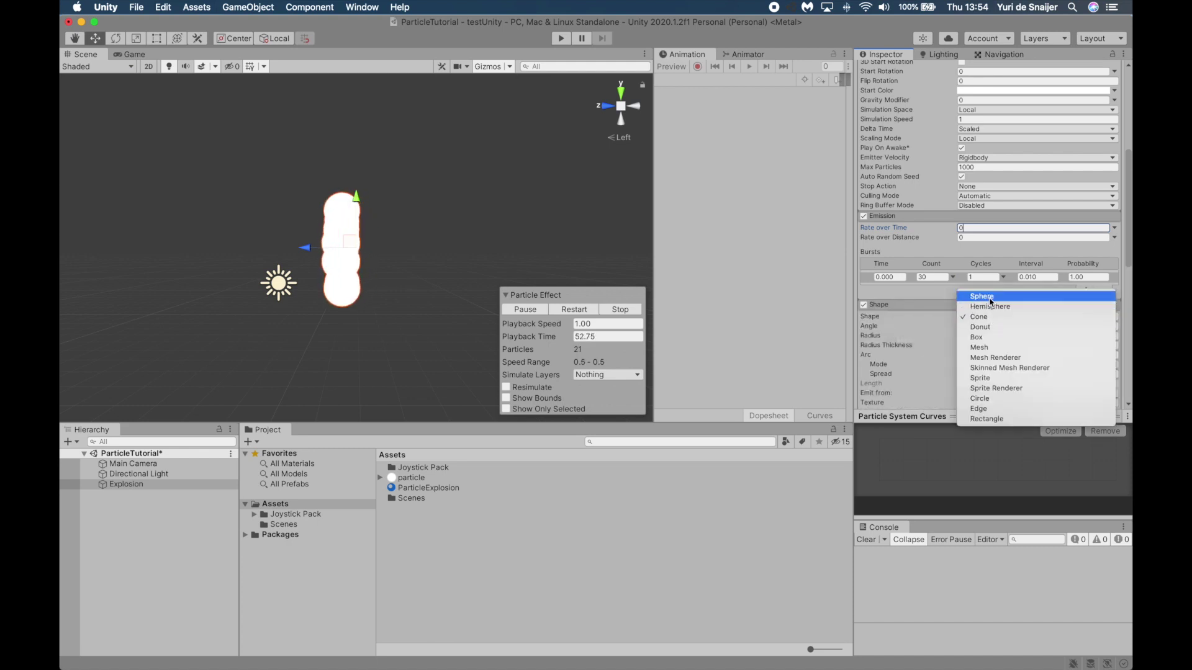
pyautogui.click(982, 296)
pyautogui.scroll(-10, 912, 319)
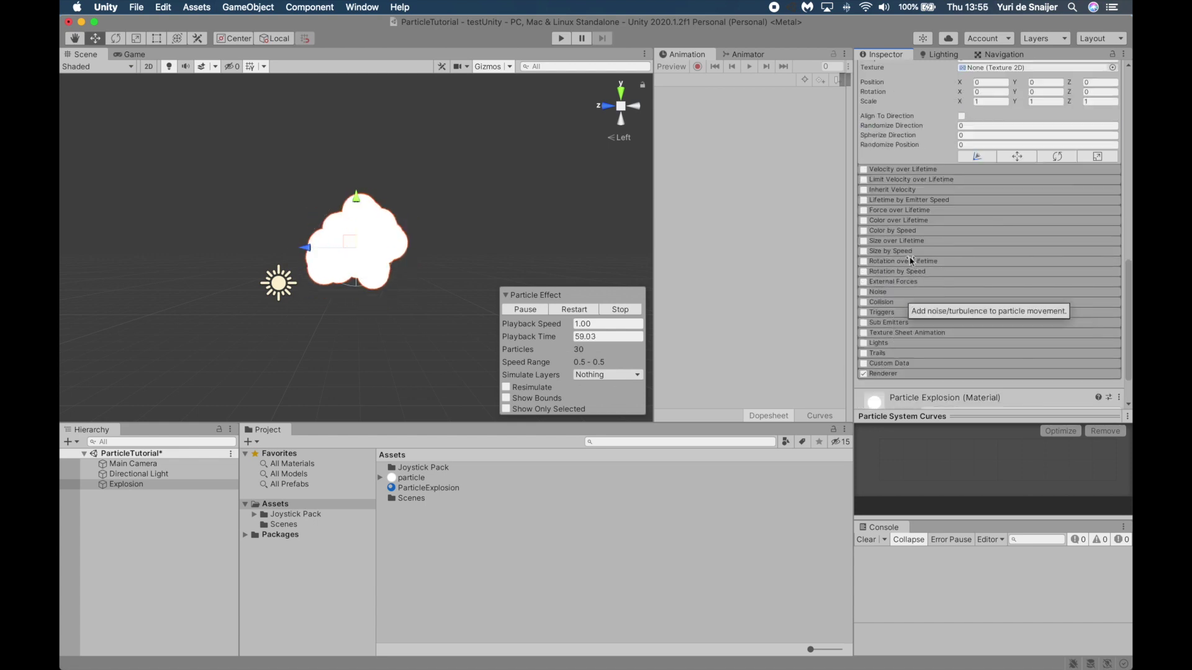
# Enable Size over Lifetime with a curve starting at 0.15, peaking, then falling to zero.
pyautogui.click(903, 242)
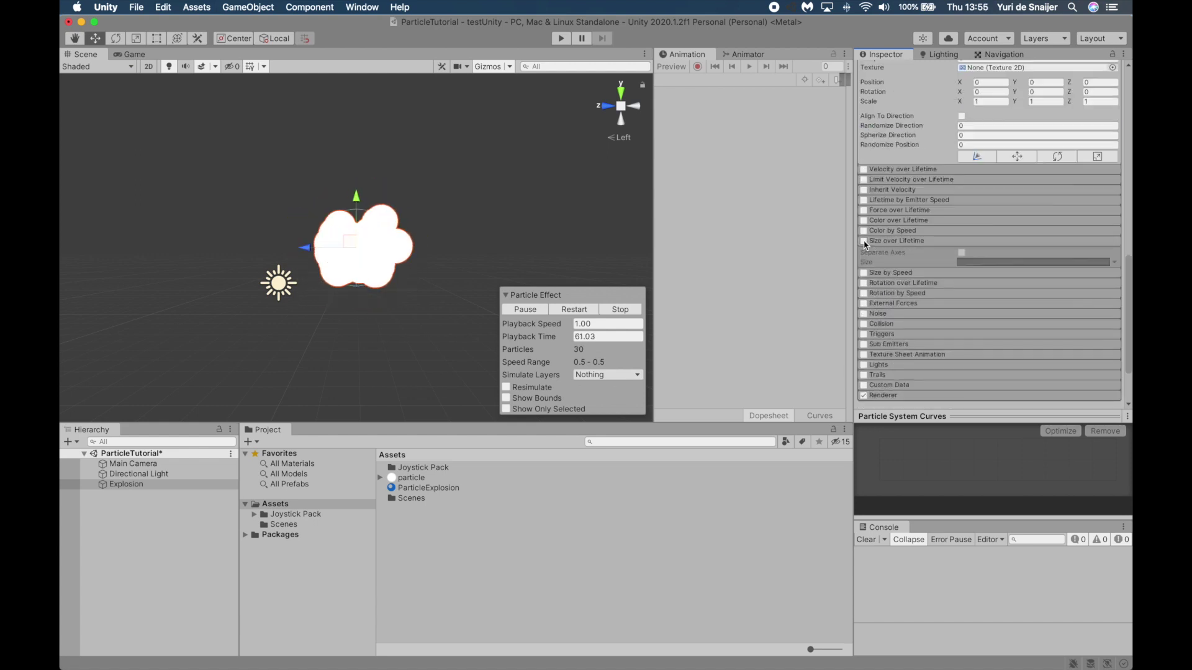
pyautogui.click(863, 242)
pyautogui.click(989, 262)
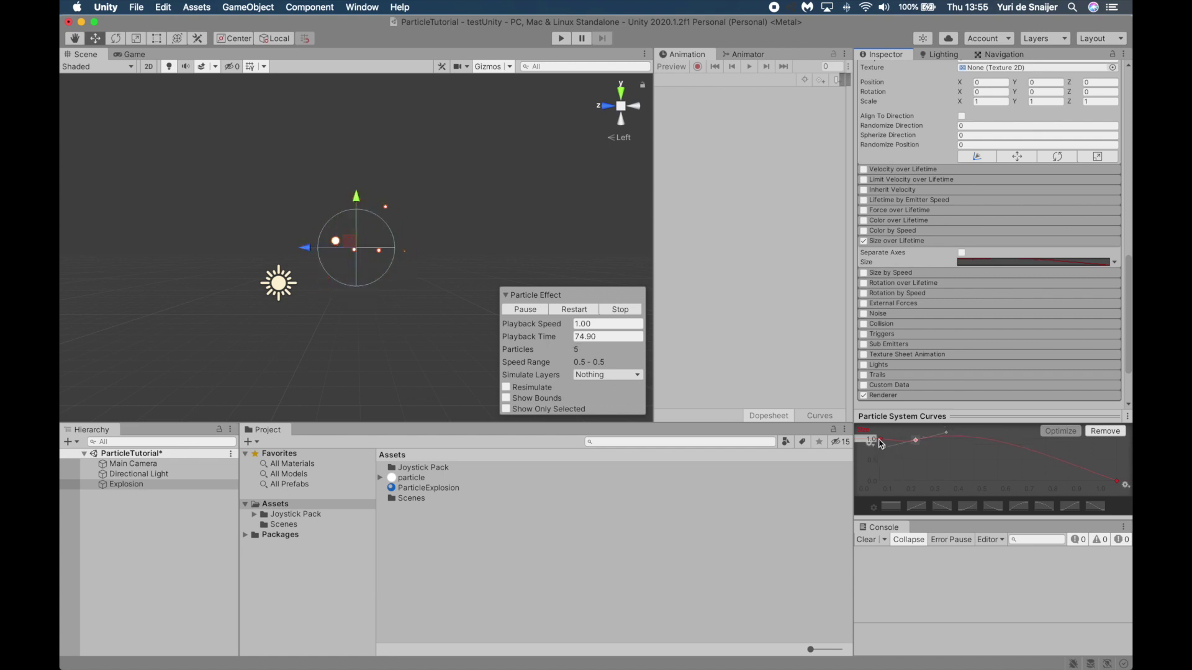
pyautogui.moveTo(880, 443); pyautogui.dragTo(880, 491)
# Set Start Color to random between orange (E37928) and yellow (EAEA20).
pyautogui.scroll(10, 1022, 209)
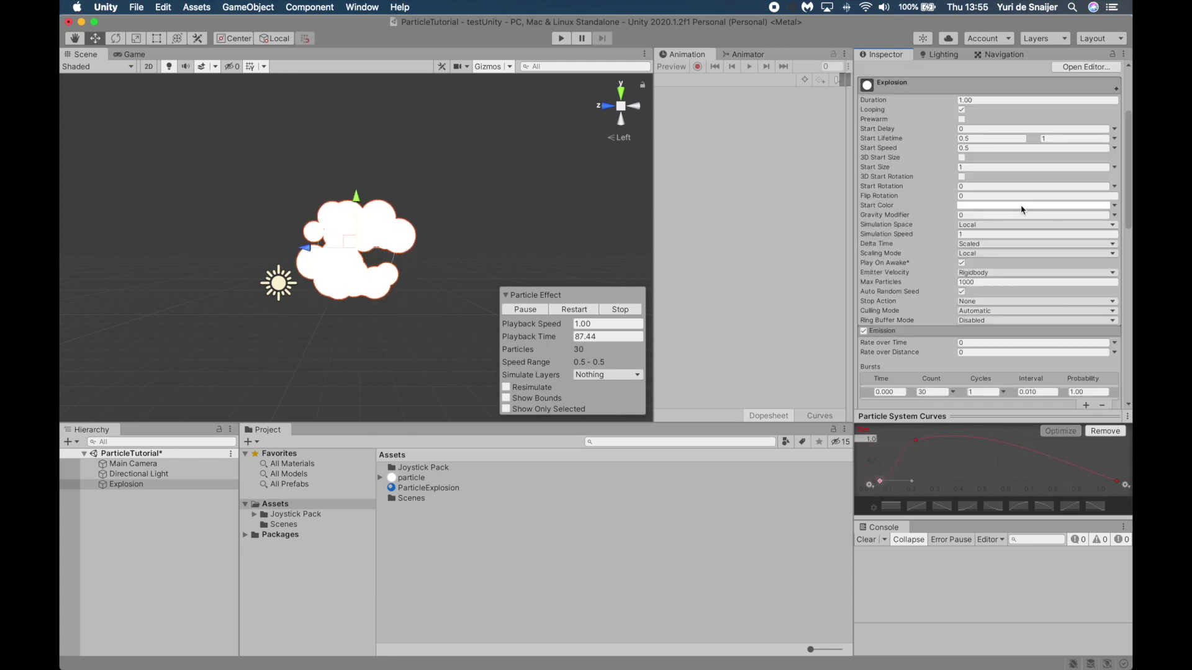
pyautogui.click(1114, 206)
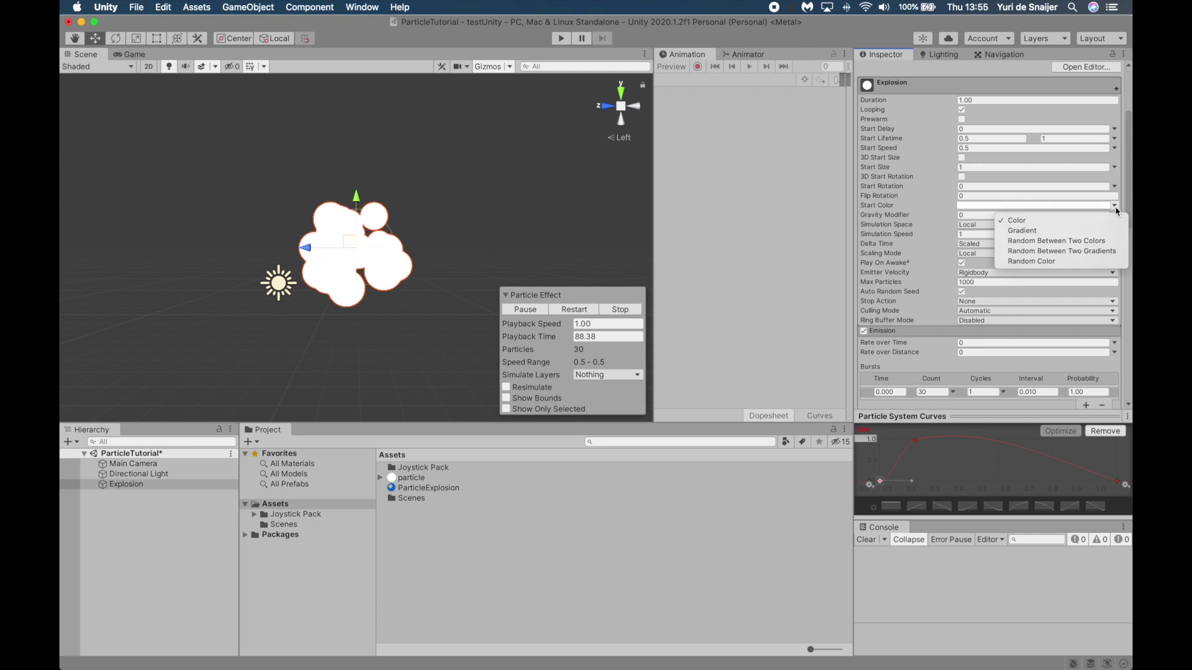
pyautogui.click(1079, 242)
pyautogui.click(979, 207)
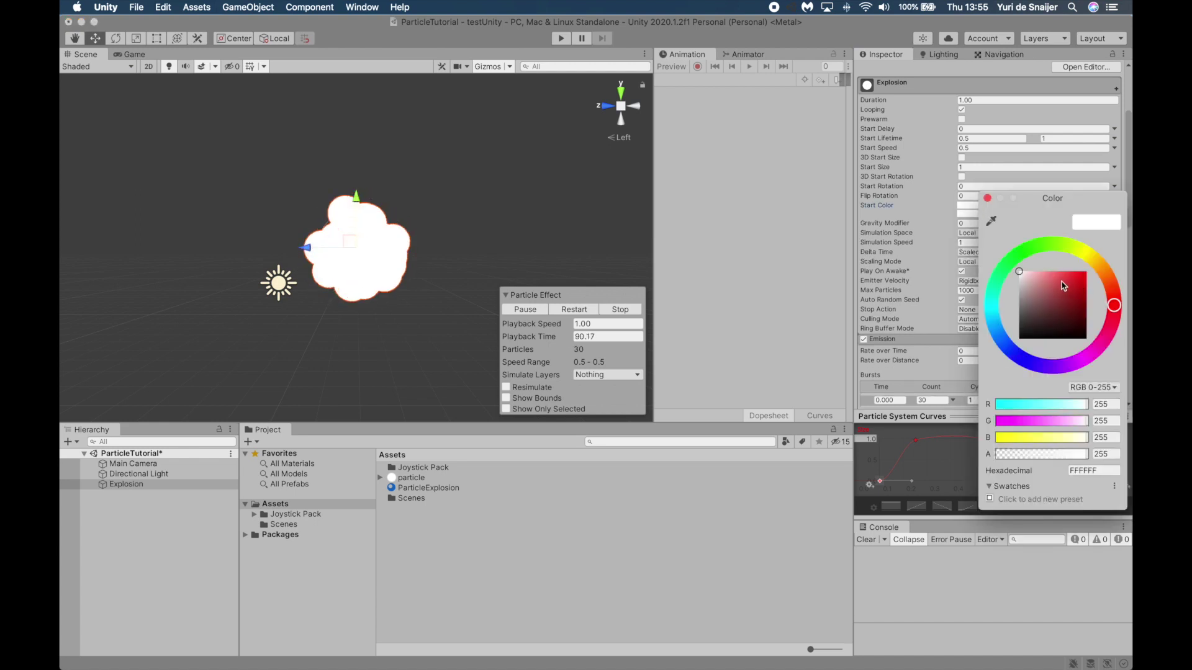
pyautogui.moveTo(1064, 286); pyautogui.dragTo(1056, 279)
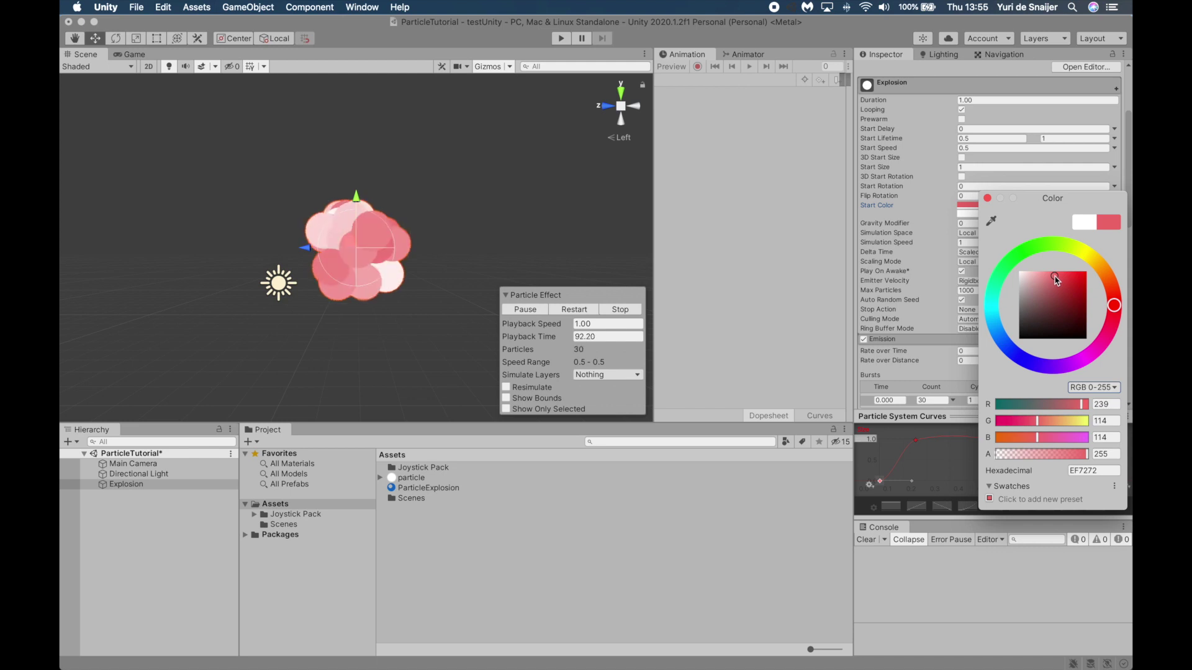
pyautogui.moveTo(1117, 304); pyautogui.dragTo(1109, 286)
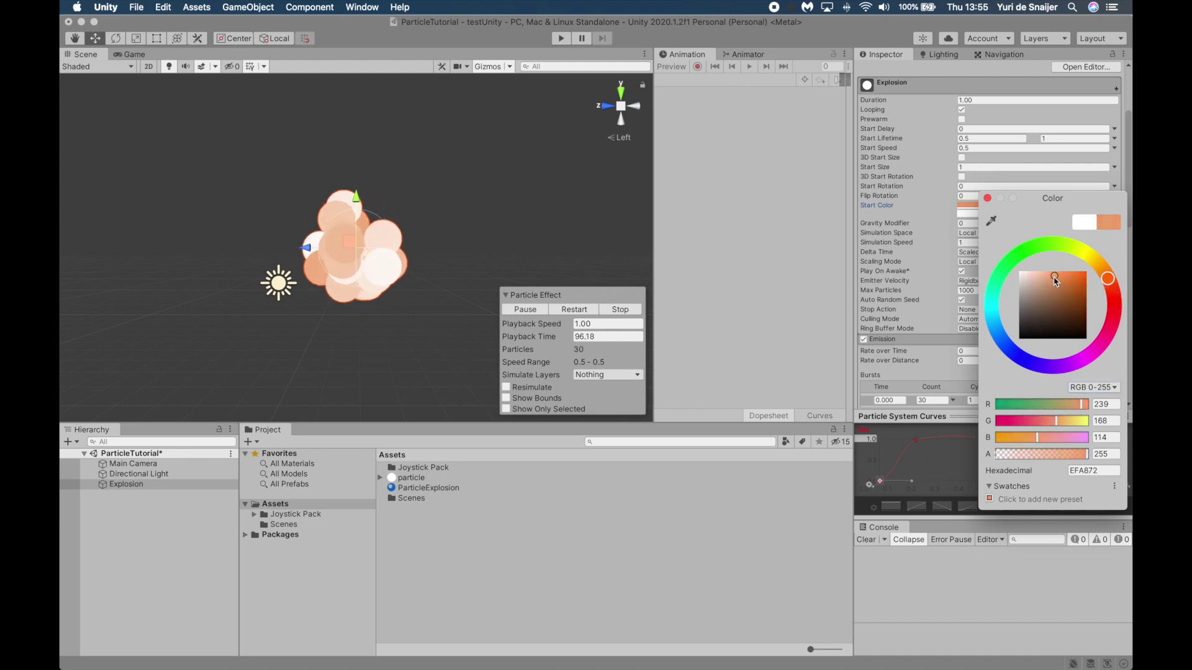
pyautogui.moveTo(1055, 281); pyautogui.dragTo(1076, 283)
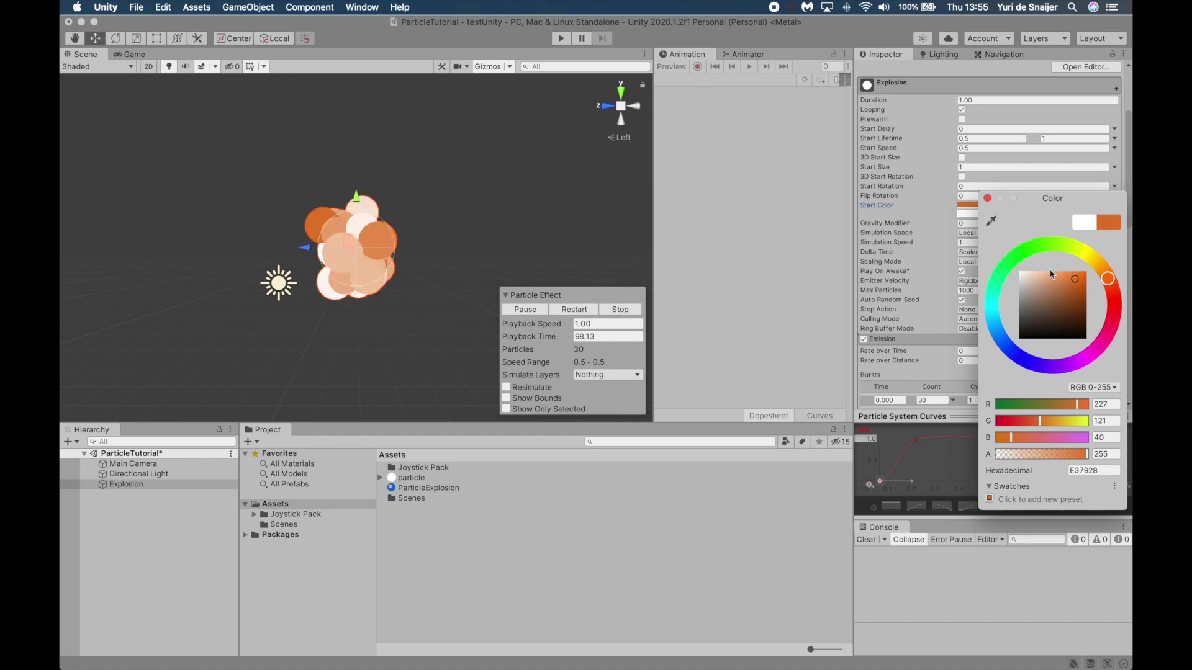
pyautogui.click(987, 198)
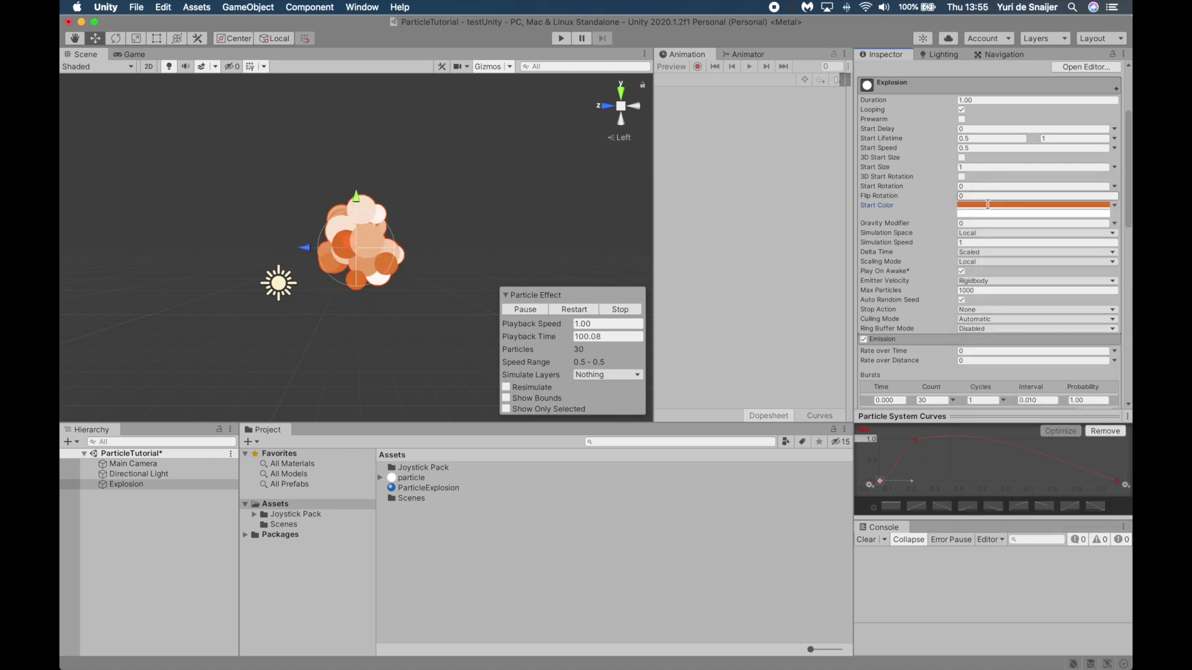
pyautogui.click(982, 216)
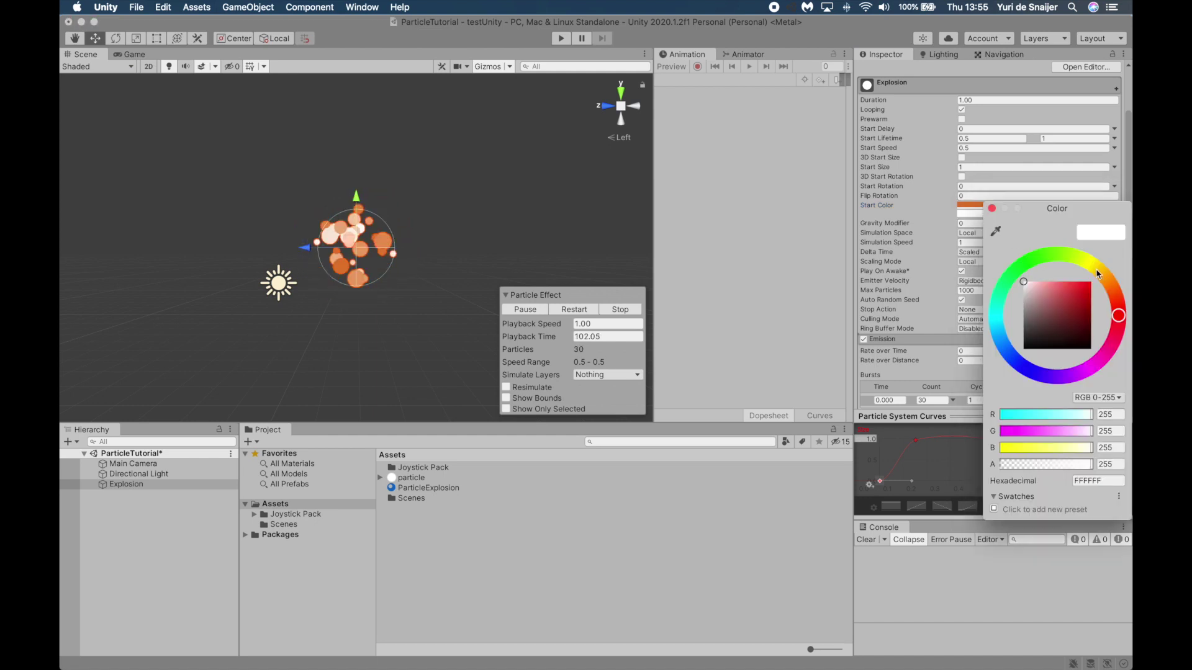
pyautogui.moveTo(1098, 274); pyautogui.dragTo(1078, 287)
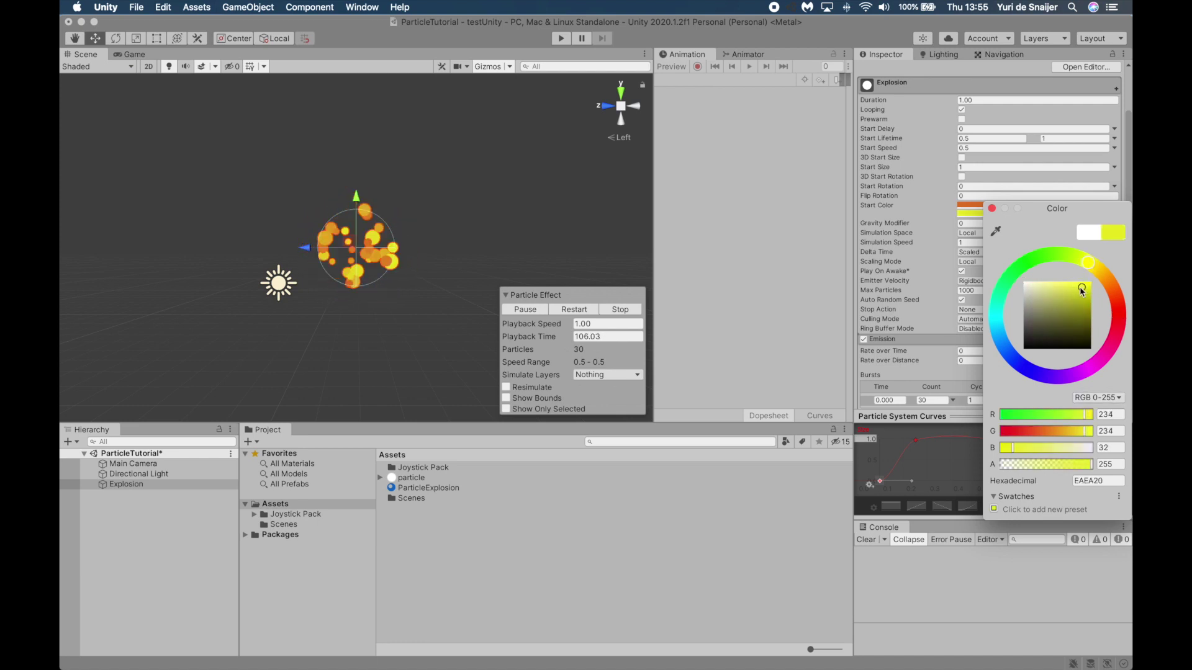
# Set Start Size to Random Between Two Constants, 1 and 3.
pyautogui.click(991, 209)
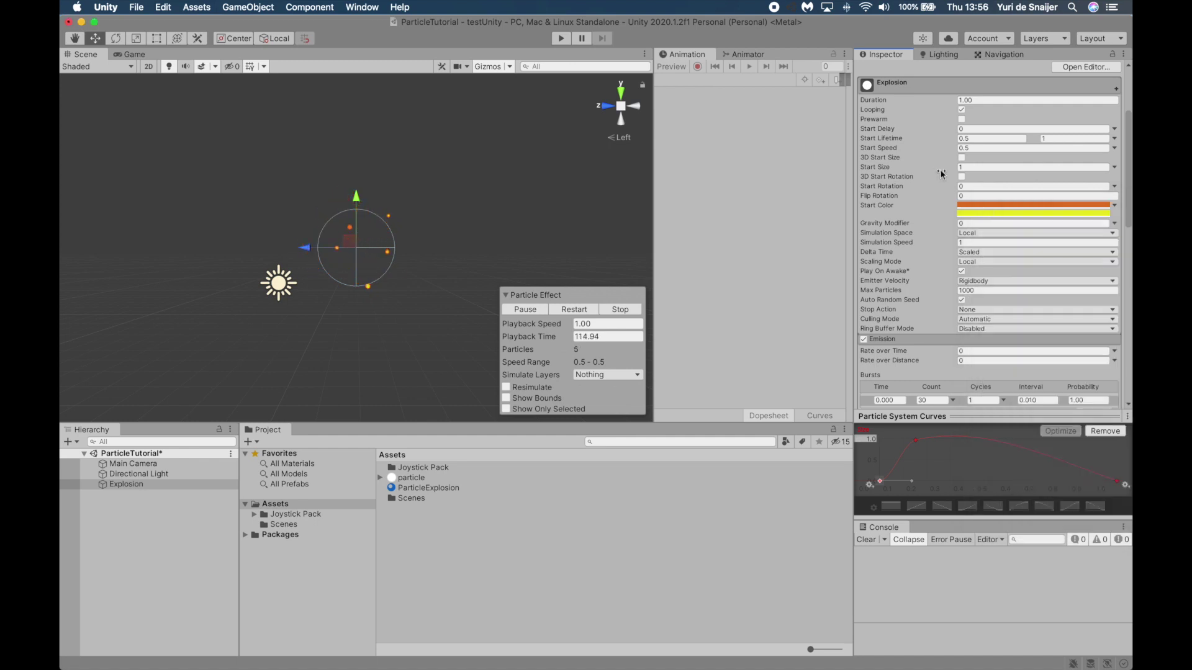
pyautogui.click(1114, 168)
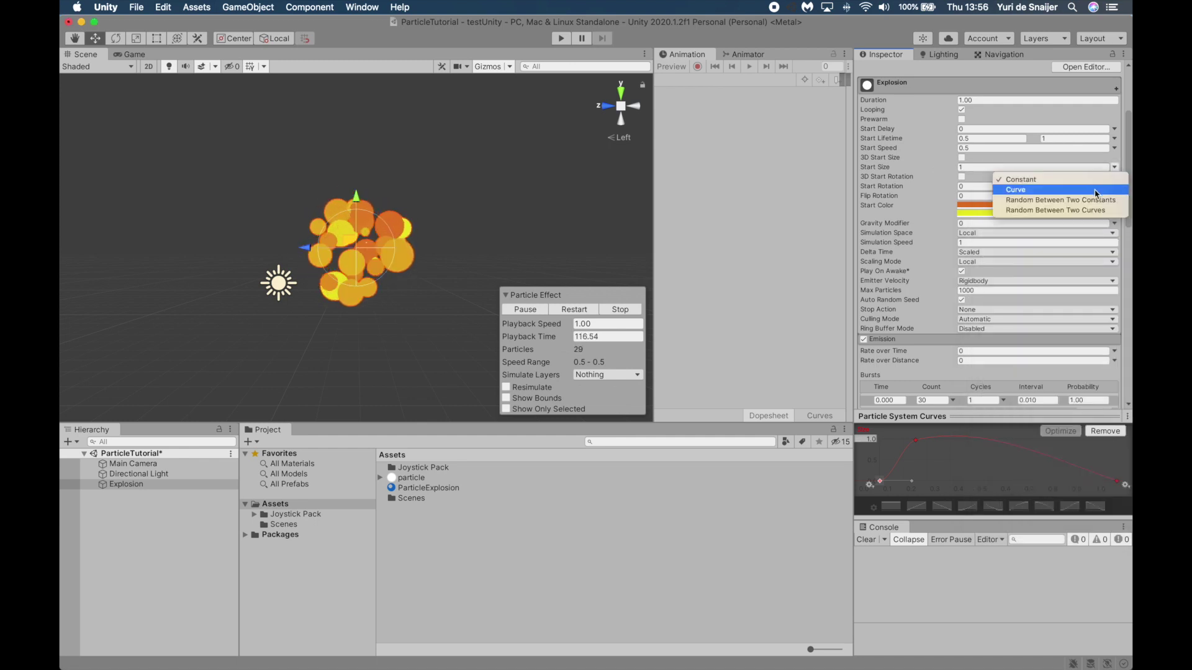
pyautogui.click(1042, 196)
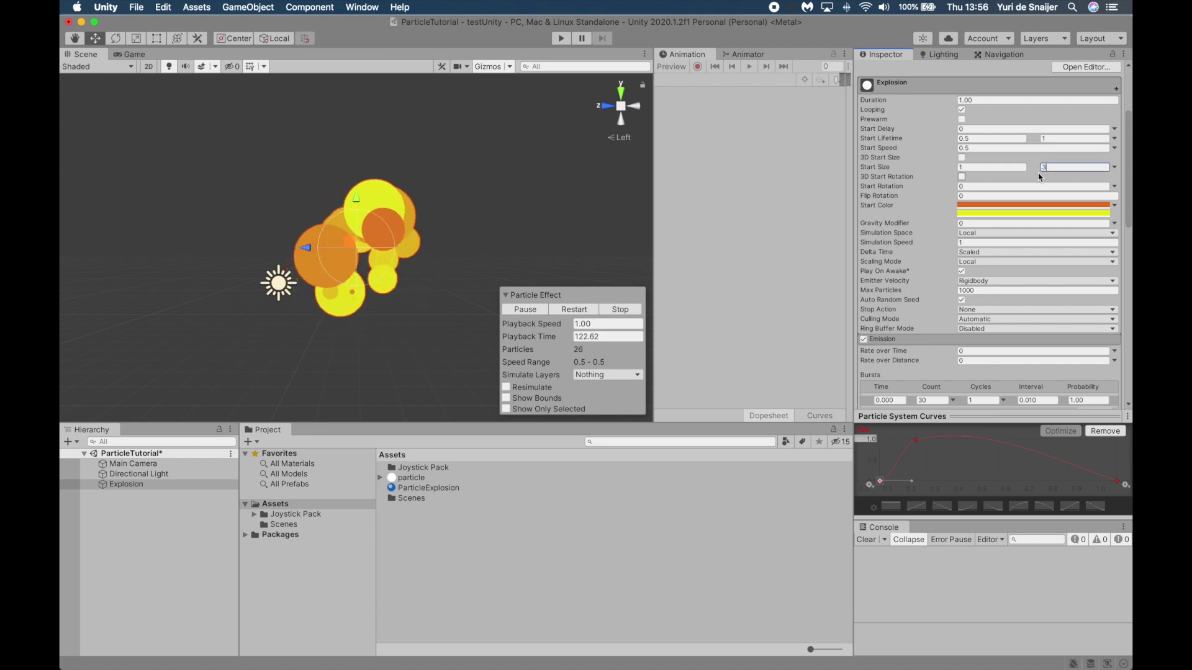
pyautogui.click(122, 488)
# Add an empty child named Debris under Explosion with a Particle System.
pyautogui.rightClick(121, 489)
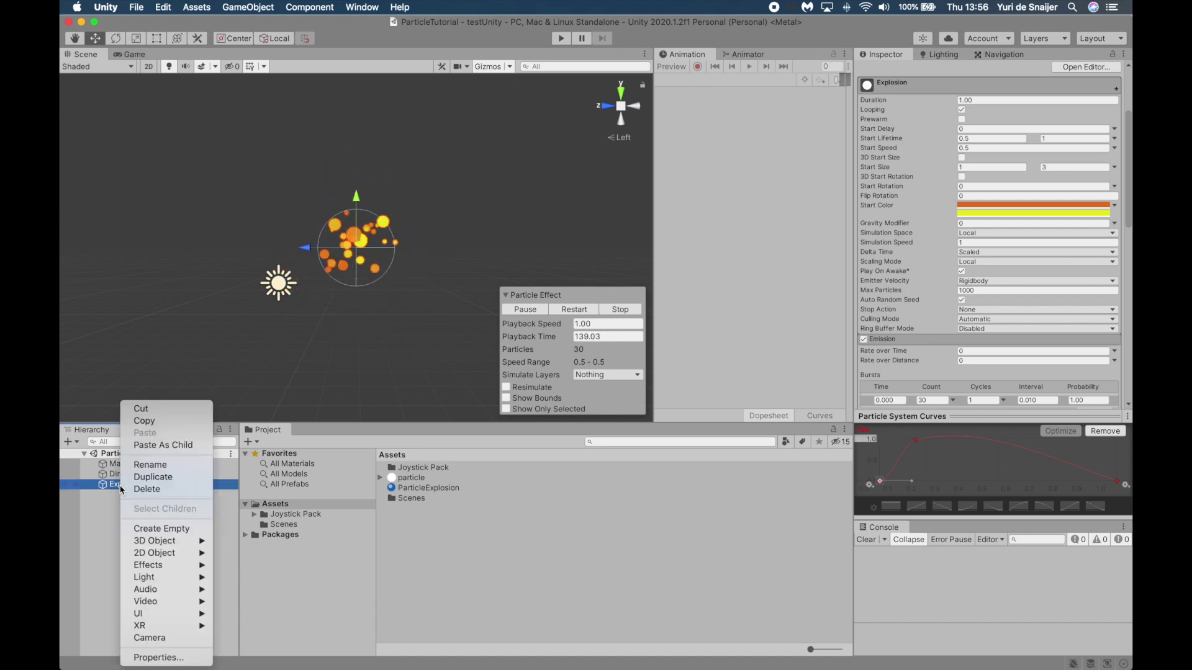
pyautogui.click(161, 528)
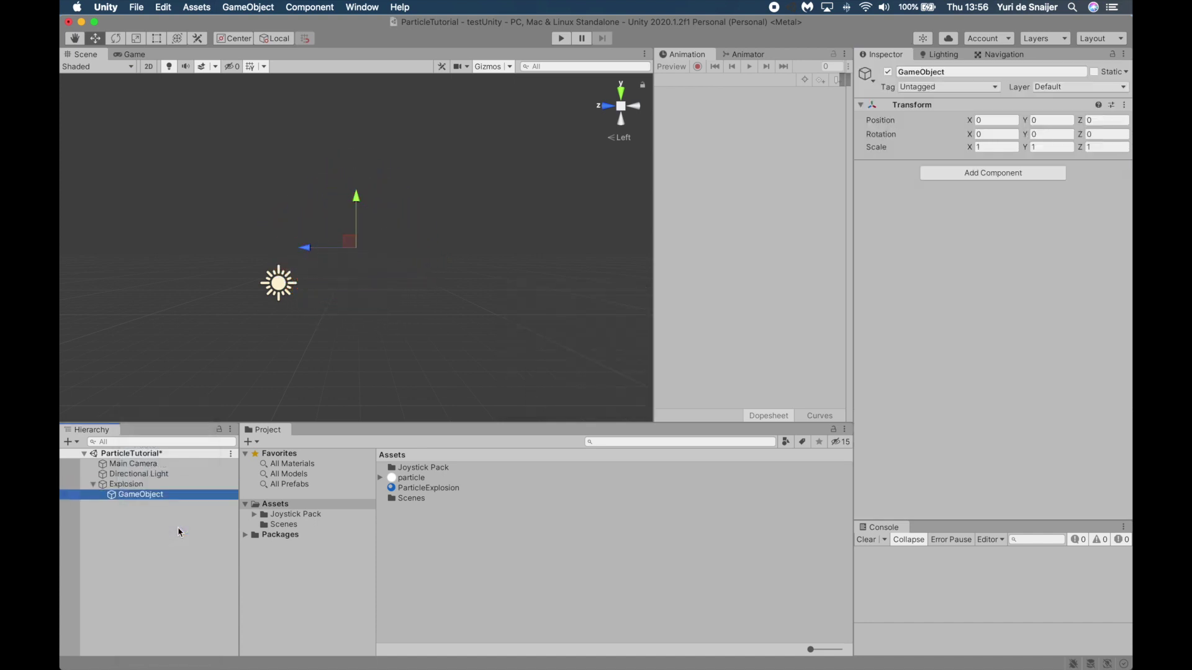
pyautogui.click(931, 71)
pyautogui.write('Debris')
pyautogui.press('Return')
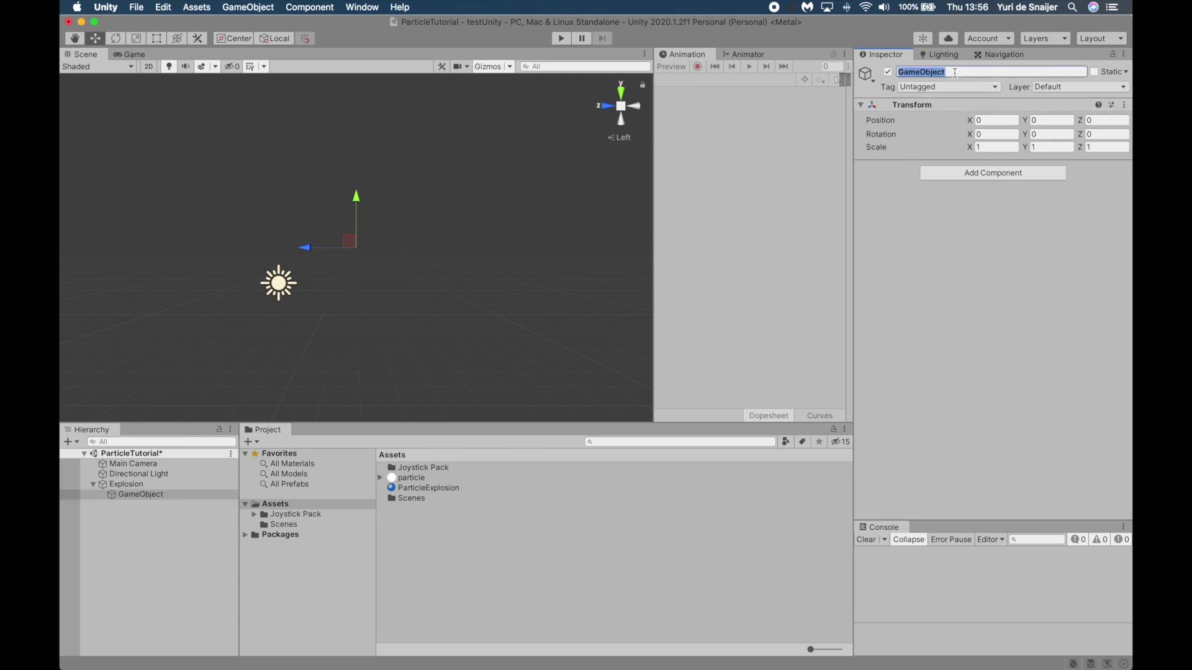
pyautogui.click(992, 172)
pyautogui.write('part')
pyautogui.click(966, 220)
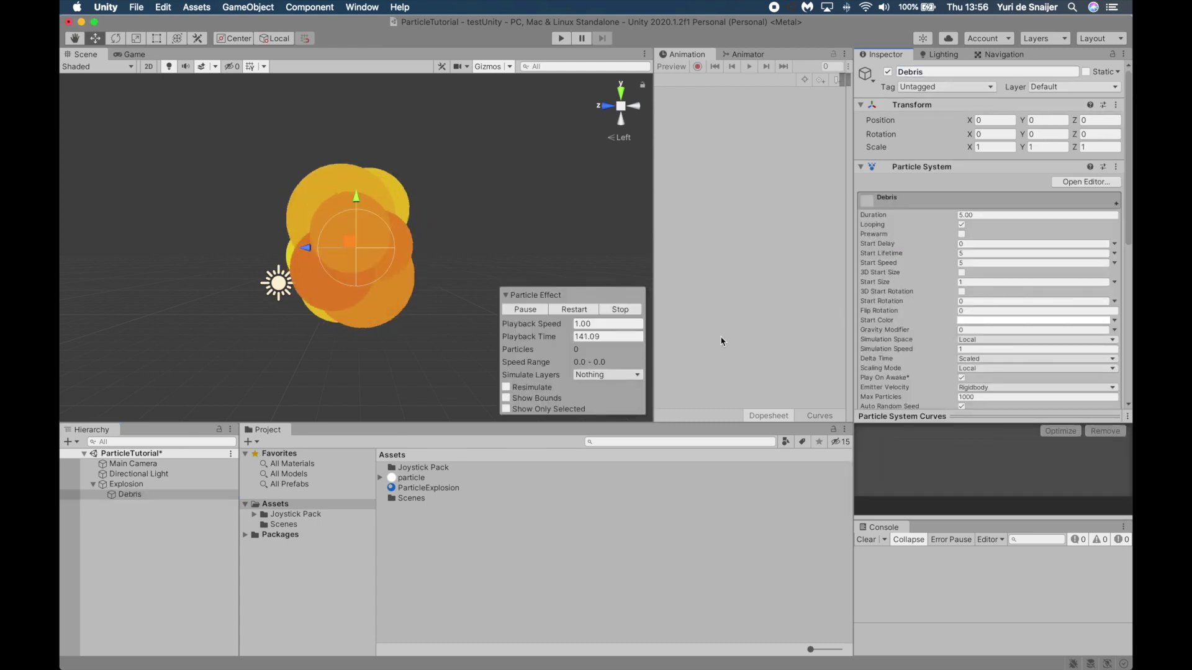
# Set Debris Duration and Start Lifetime to 1, Rate over Time 0, plus a 30-particle burst.
pyautogui.click(975, 214)
pyautogui.write('1')
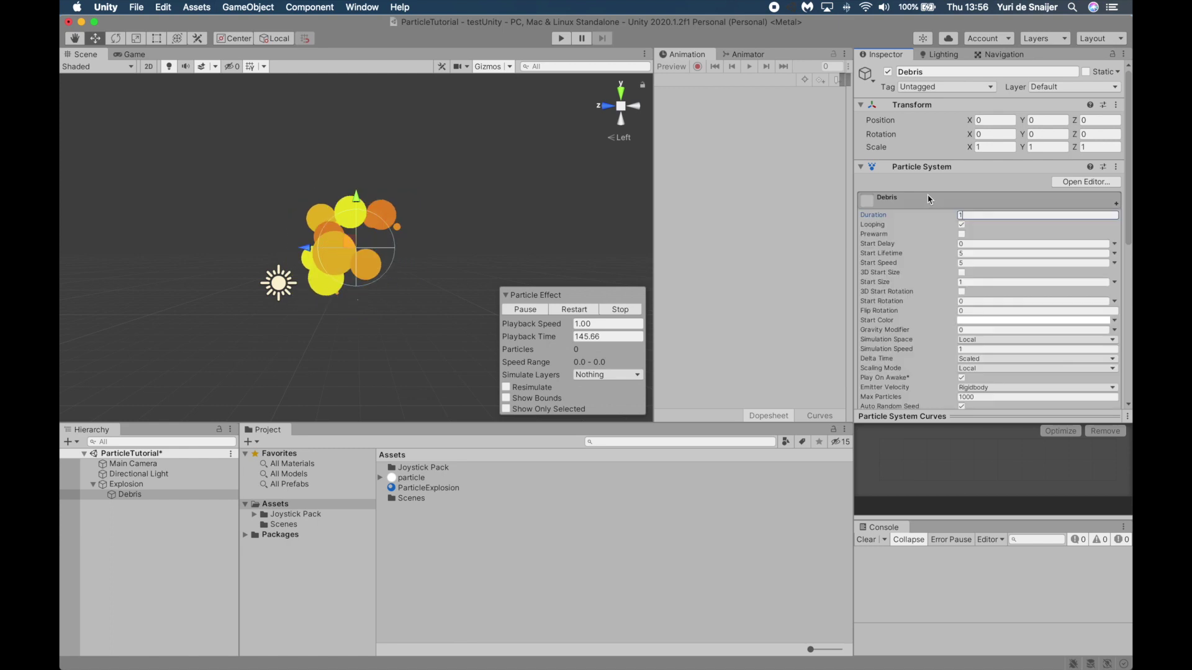
pyautogui.scroll(-3, 962, 242)
pyautogui.click(924, 139)
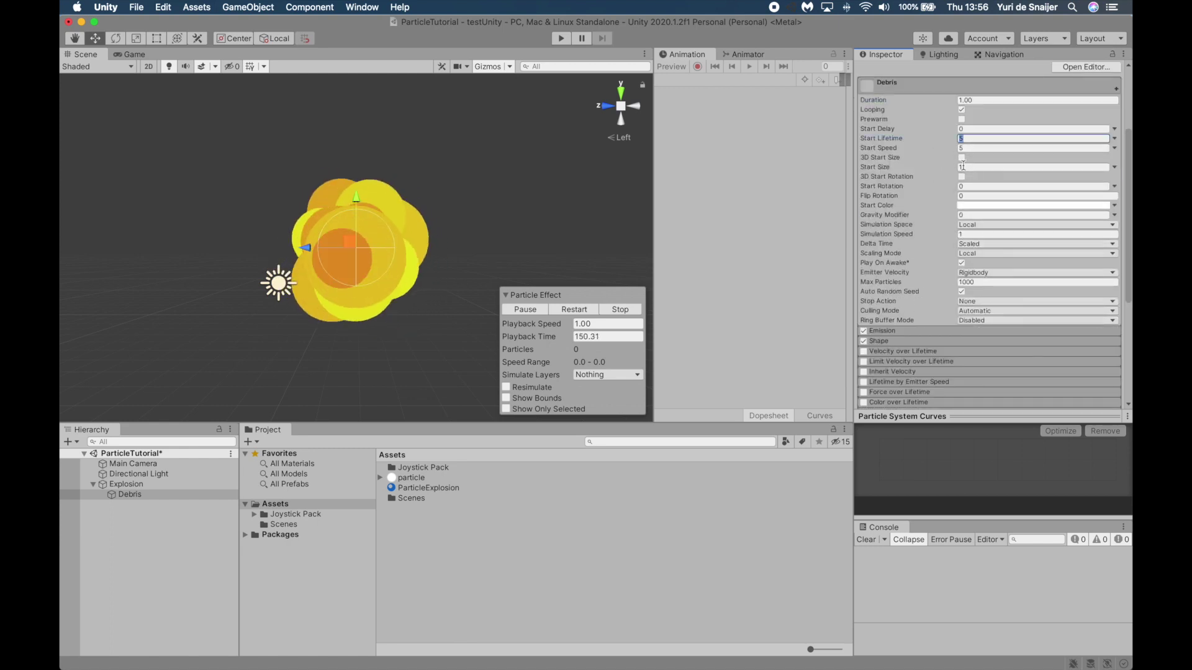
pyautogui.scroll(-1, 931, 298)
pyautogui.write('1')
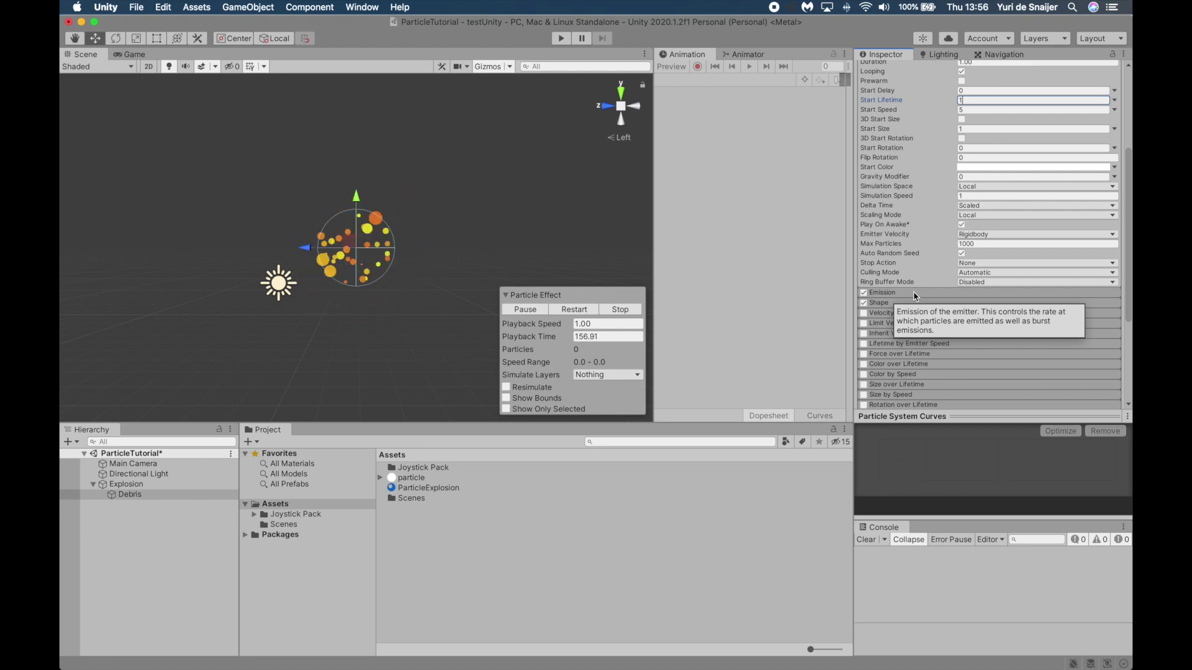
pyautogui.click(913, 293)
pyautogui.click(959, 305)
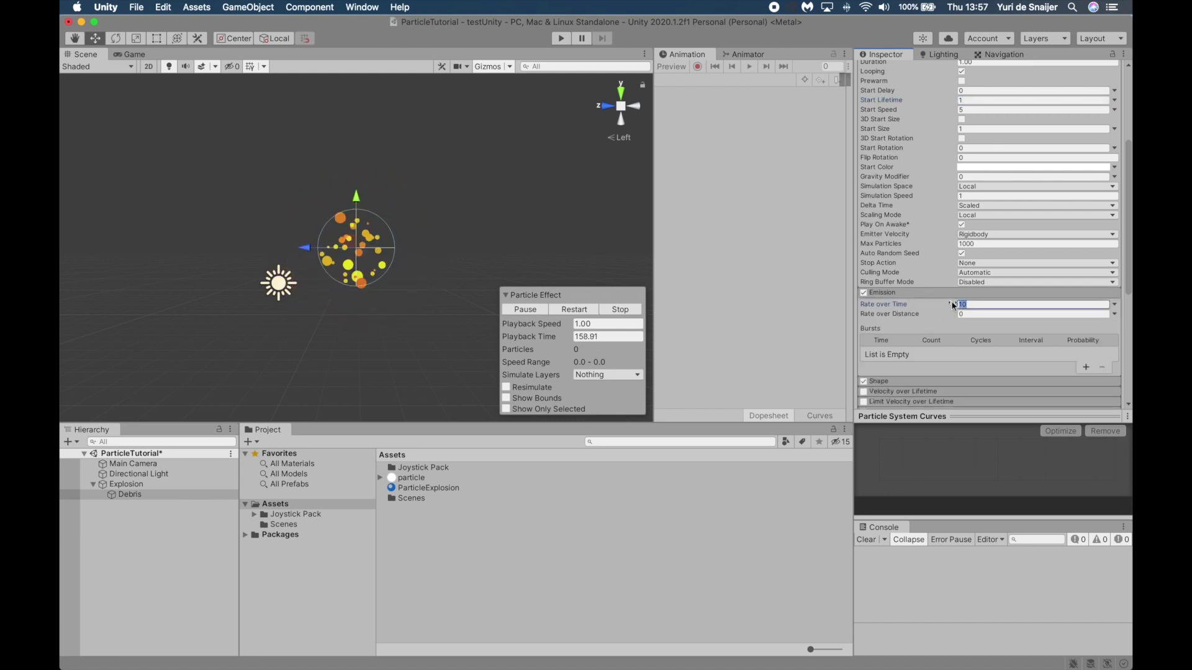
pyautogui.click(1086, 367)
# Set the Debris emitter Shape to Sphere.
pyautogui.click(571, 309)
pyautogui.click(878, 381)
pyautogui.scroll(-2, 992, 314)
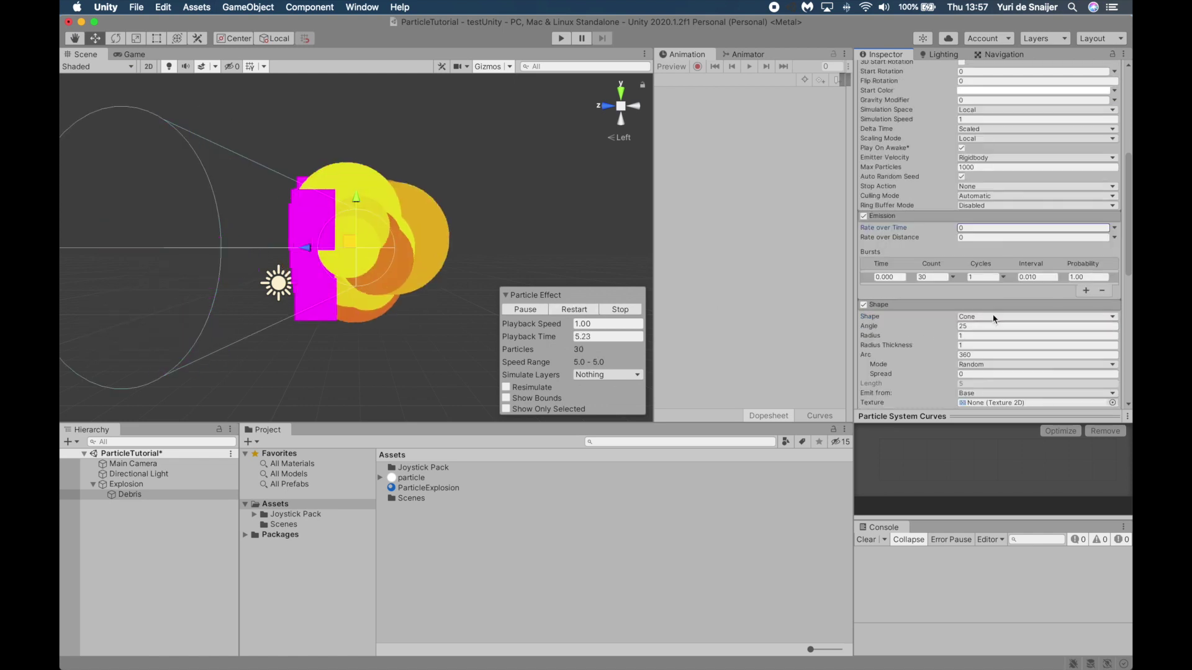
pyautogui.click(992, 316)
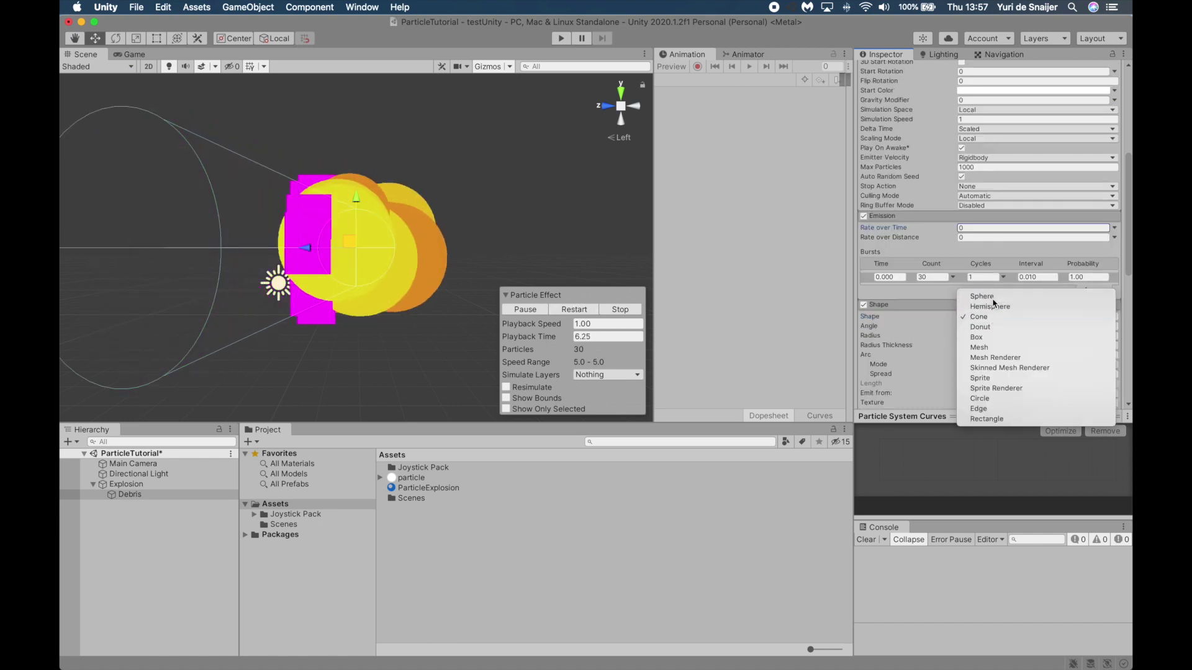
pyautogui.click(991, 298)
# Assign the ParticleExplosion material to the Debris Renderer.
pyautogui.scroll(-10, 992, 298)
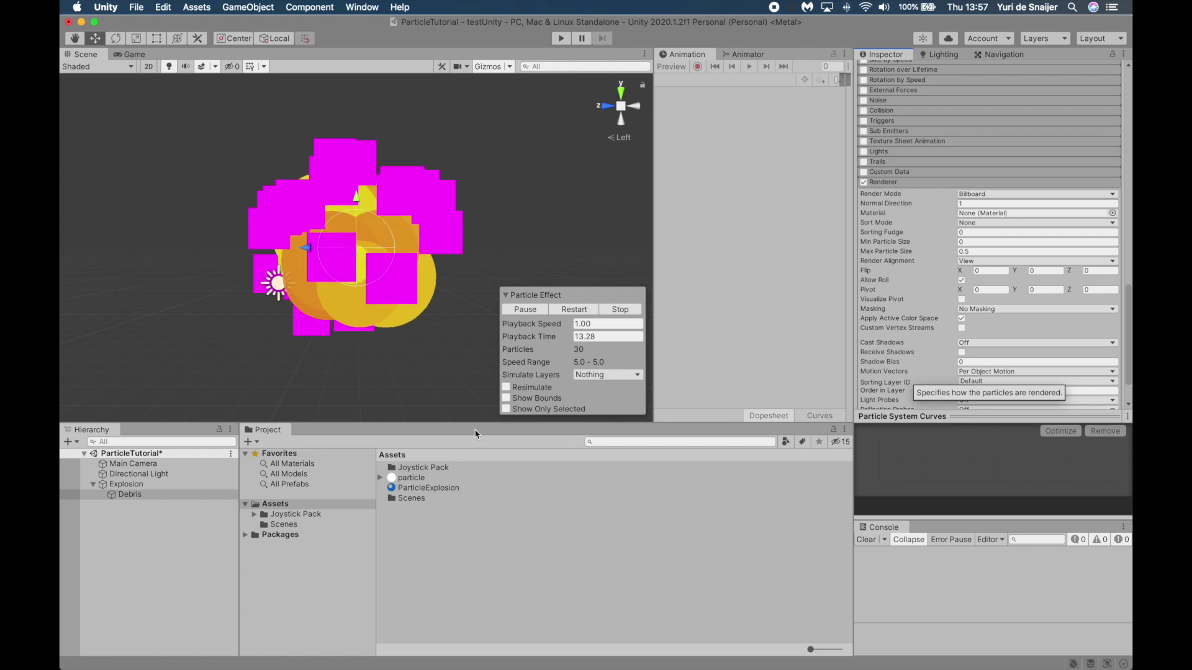
pyautogui.click(603, 475)
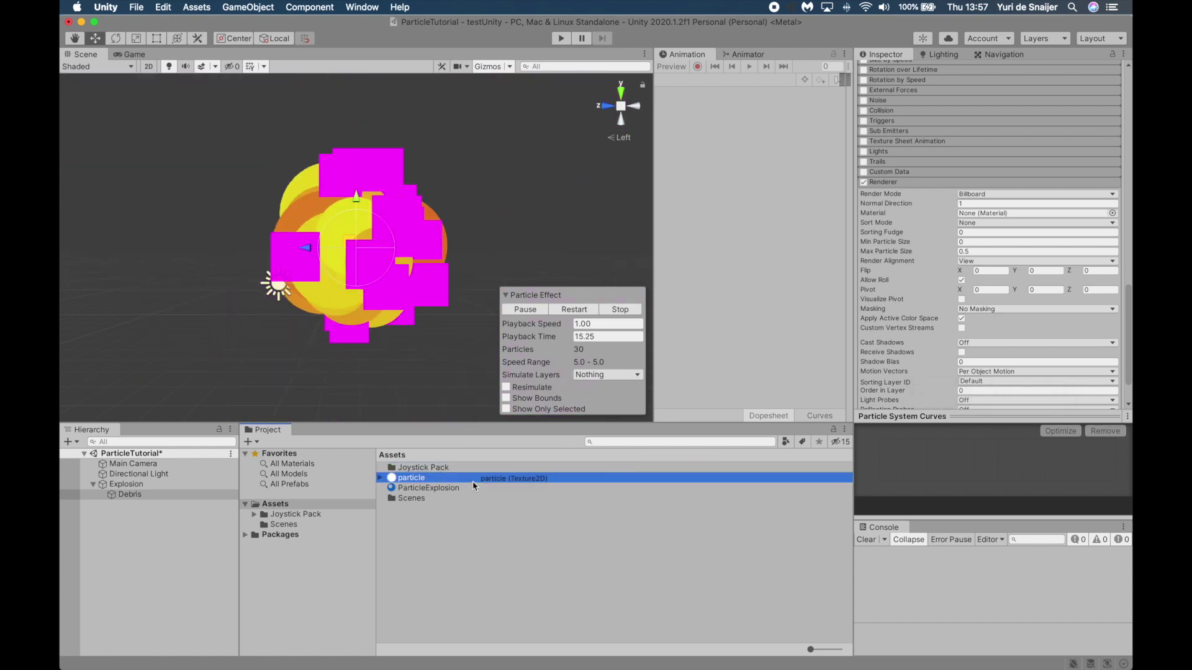
pyautogui.click(475, 487)
pyautogui.moveTo(474, 488); pyautogui.dragTo(1010, 217)
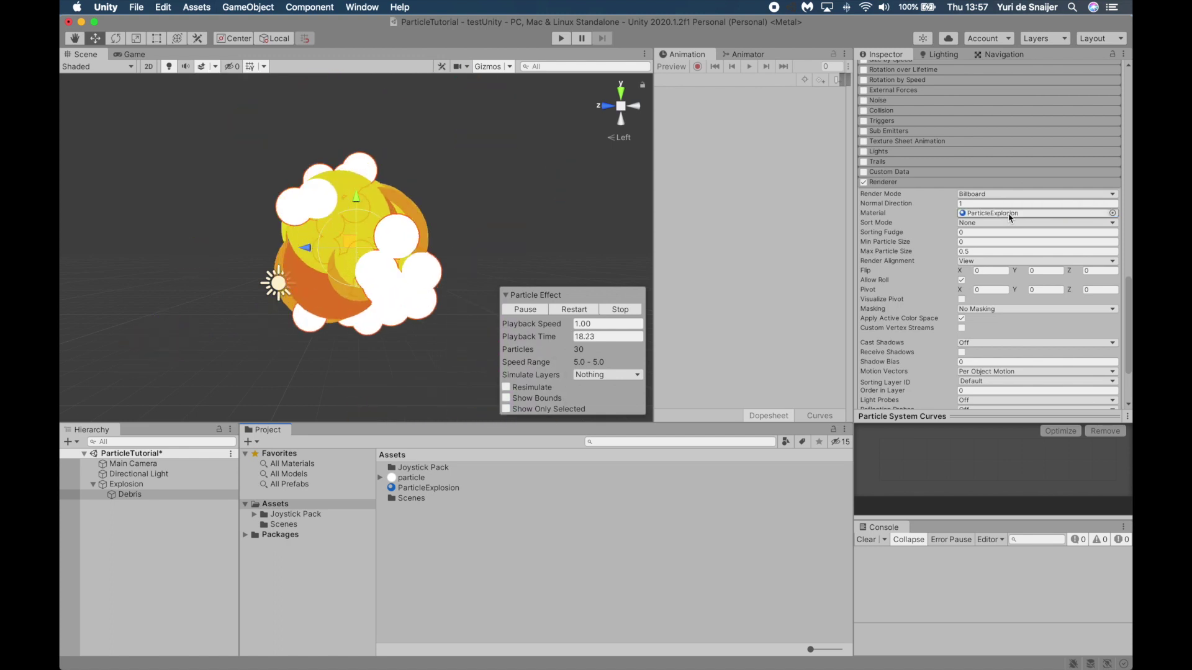
# Enable Debris Size over Lifetime with the descending curve preset.
pyautogui.scroll(5, 867, 197)
pyautogui.click(864, 193)
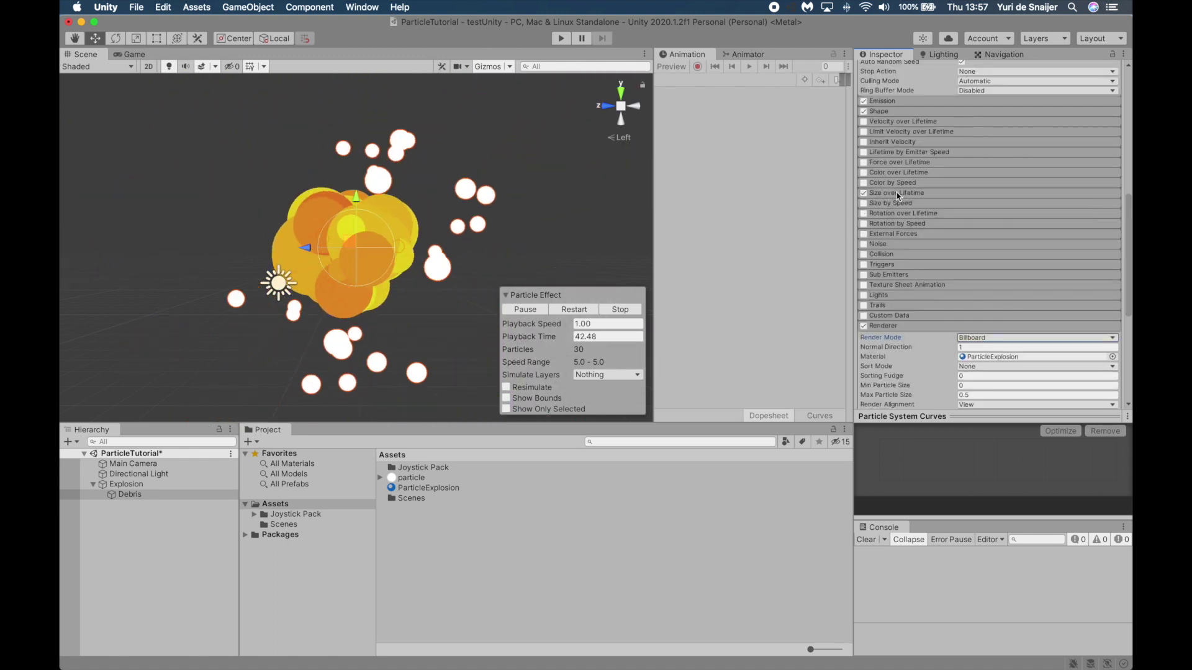
pyautogui.click(894, 193)
pyautogui.click(969, 214)
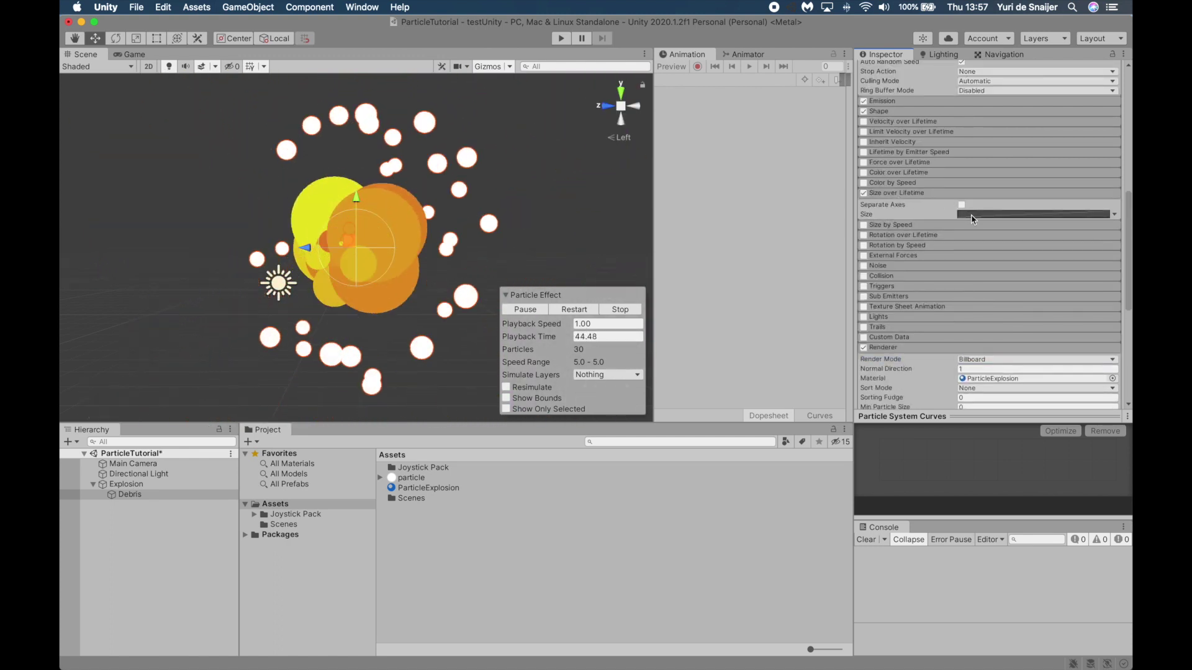
pyautogui.click(1043, 508)
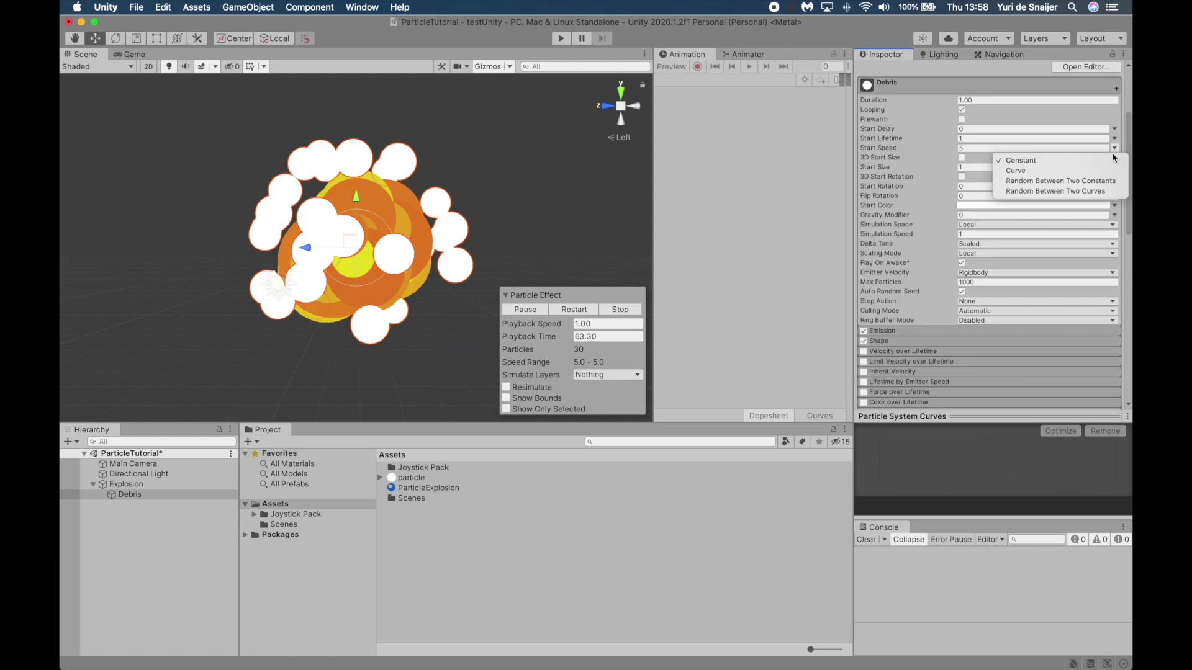
# Randomise Debris Start Speed between 3 and 5 and Start Lifetime between 0.5 and 1.
pyautogui.click(1049, 182)
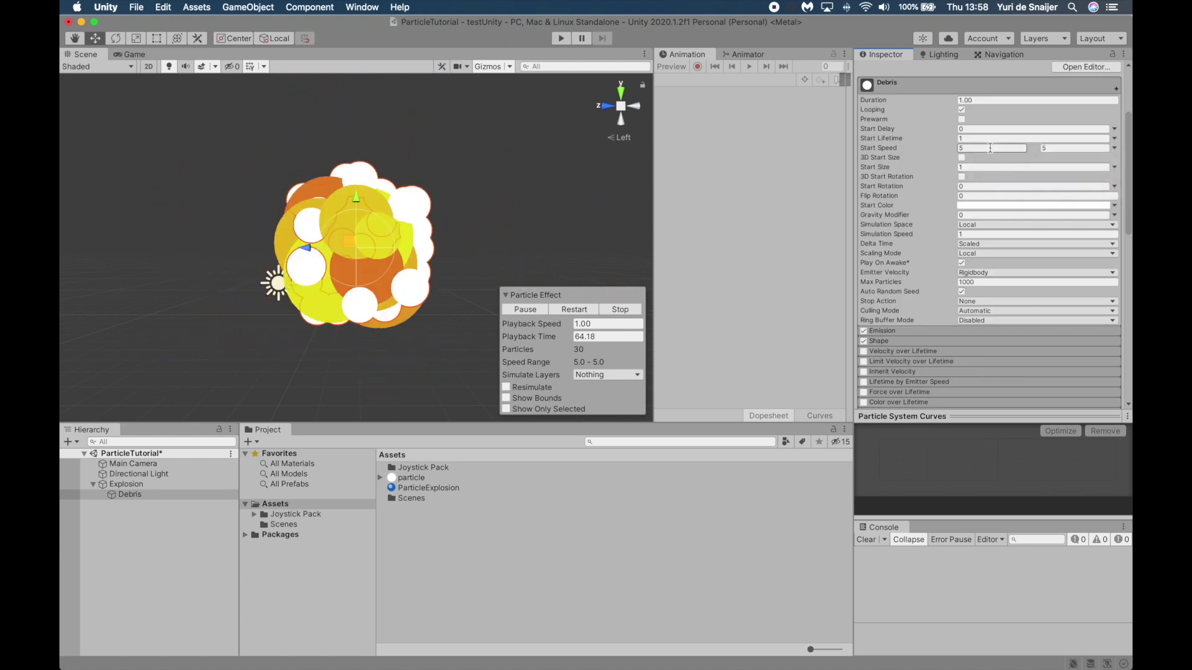
pyautogui.click(990, 149)
pyautogui.write('3')
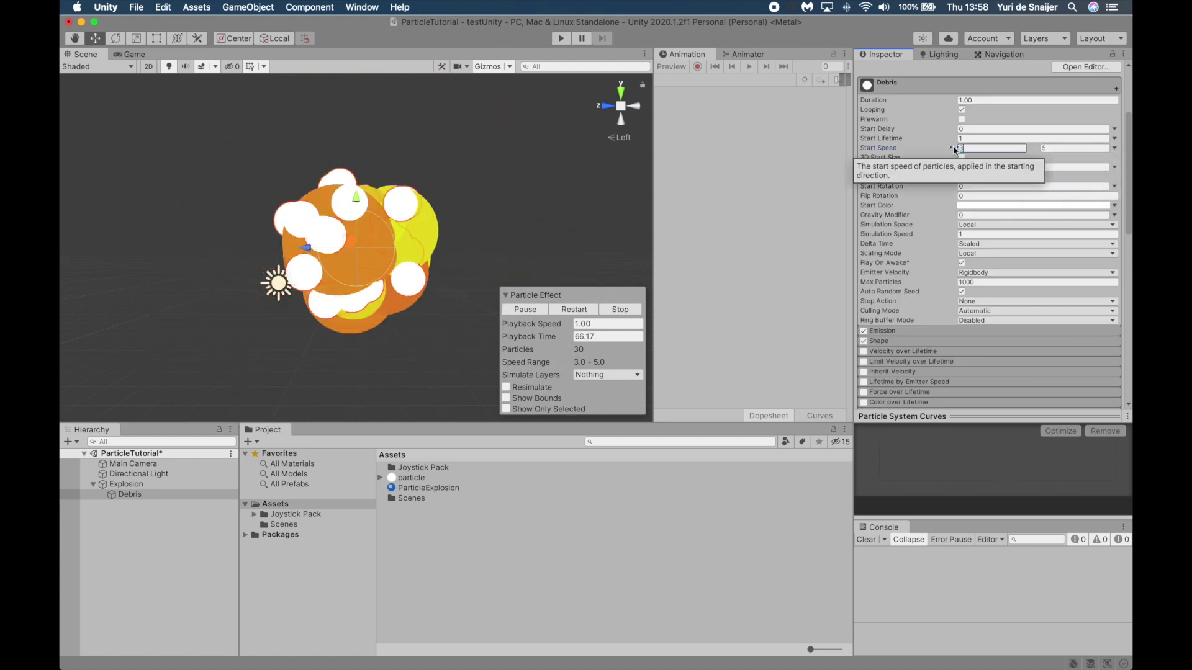
pyautogui.click(1114, 148)
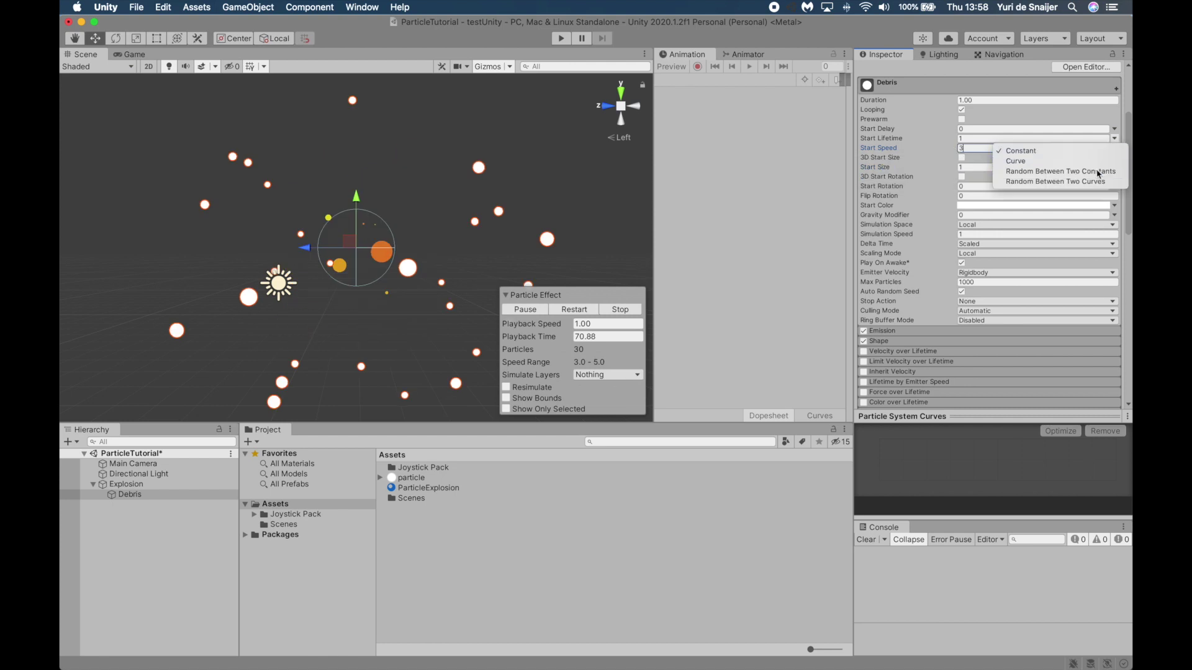
pyautogui.click(1100, 171)
pyautogui.click(960, 139)
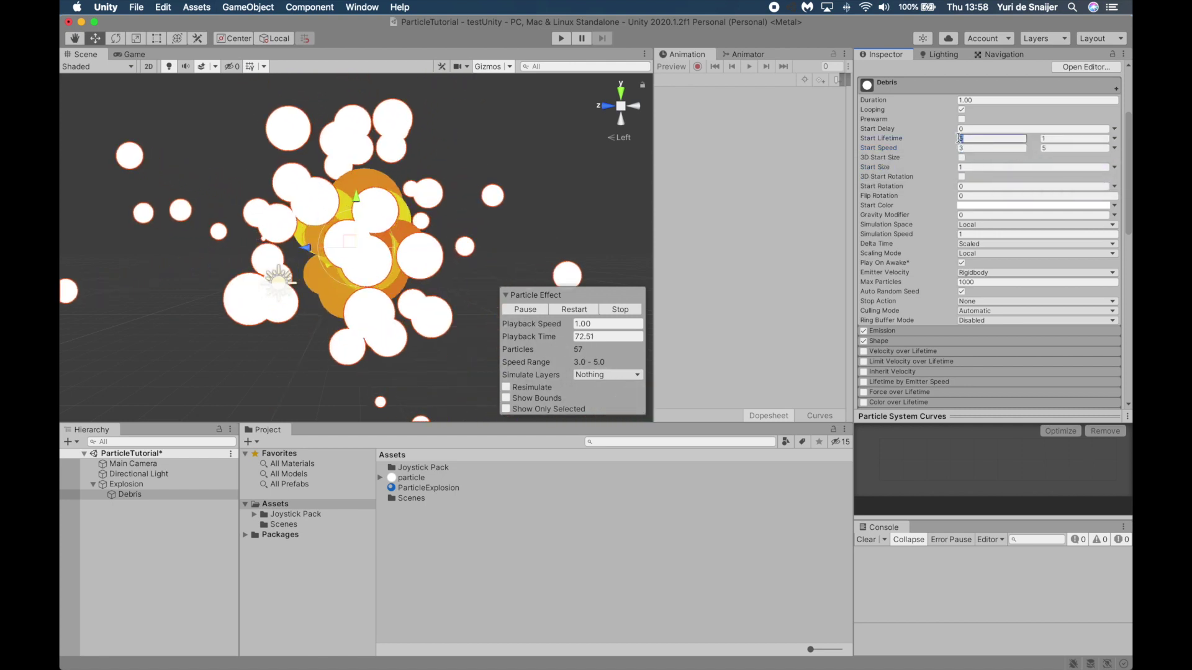
pyautogui.write('0.5')
pyautogui.press('Tab')
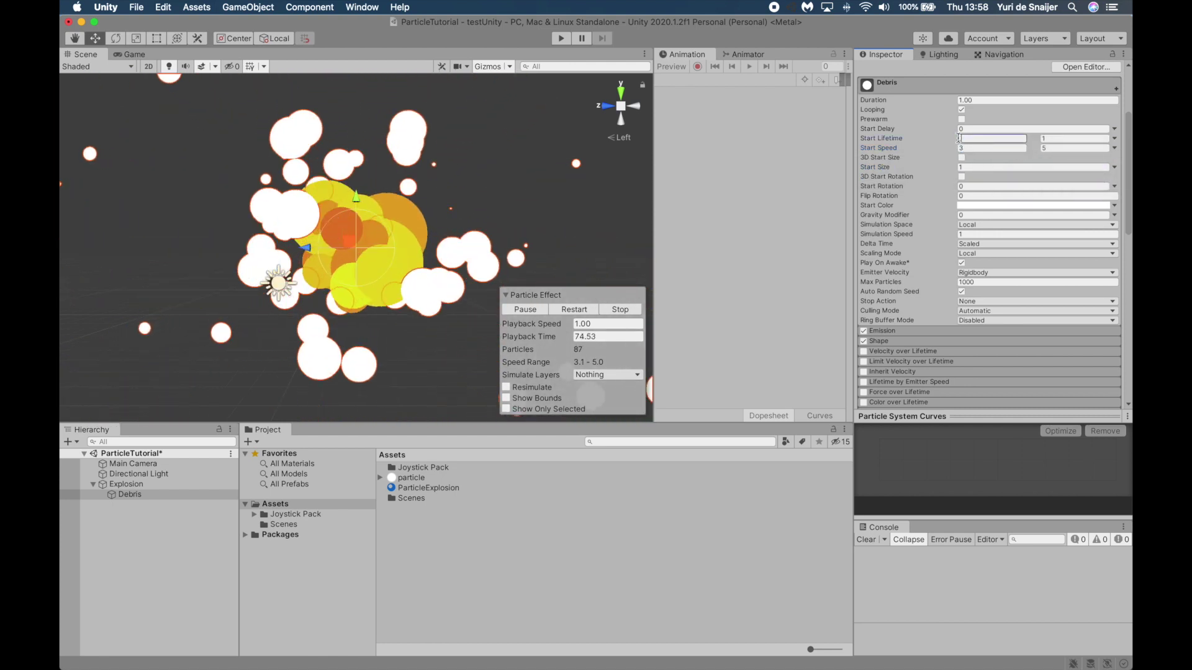
# Randomise Start Size between 0.5 and 1.5 and set Start Color to dark grey (2E2E2E).
pyautogui.click(1114, 167)
pyautogui.click(1055, 203)
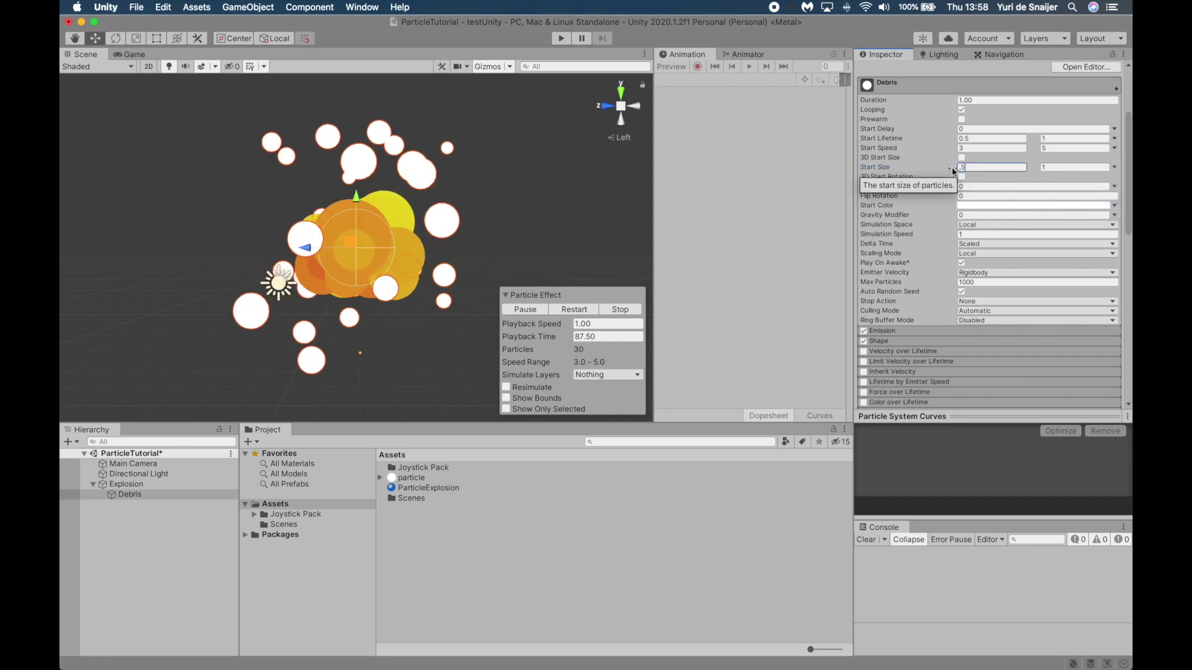
pyautogui.click(1065, 167)
pyautogui.write('1,5')
pyautogui.scroll(-3, 1065, 167)
pyautogui.click(1030, 129)
pyautogui.moveTo(1055, 211); pyautogui.dragTo(1019, 255)
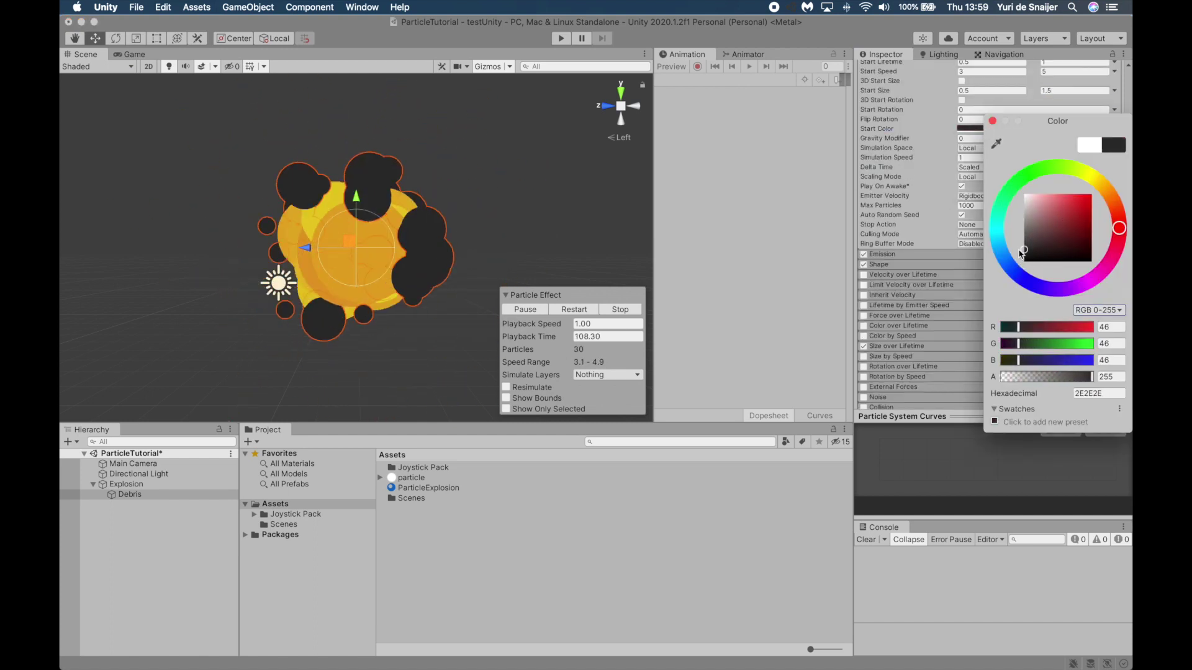
# Enable the Trails module on Debris and assign Default-Line as the trail material.
pyautogui.click(992, 121)
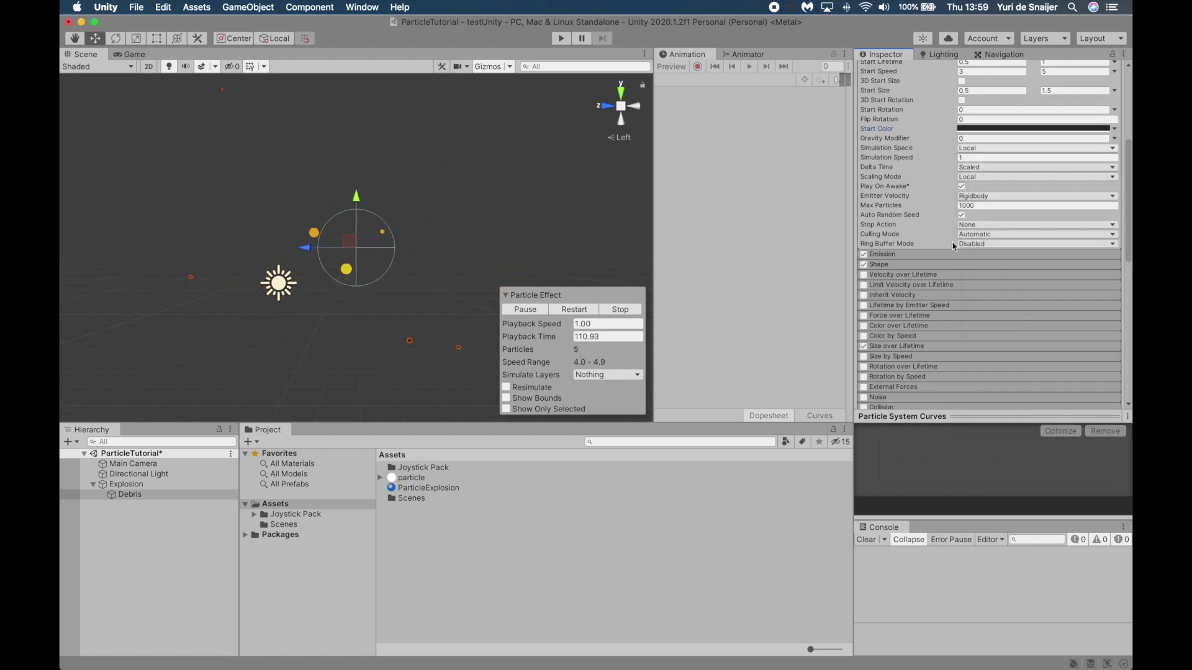
pyautogui.scroll(-5, 937, 308)
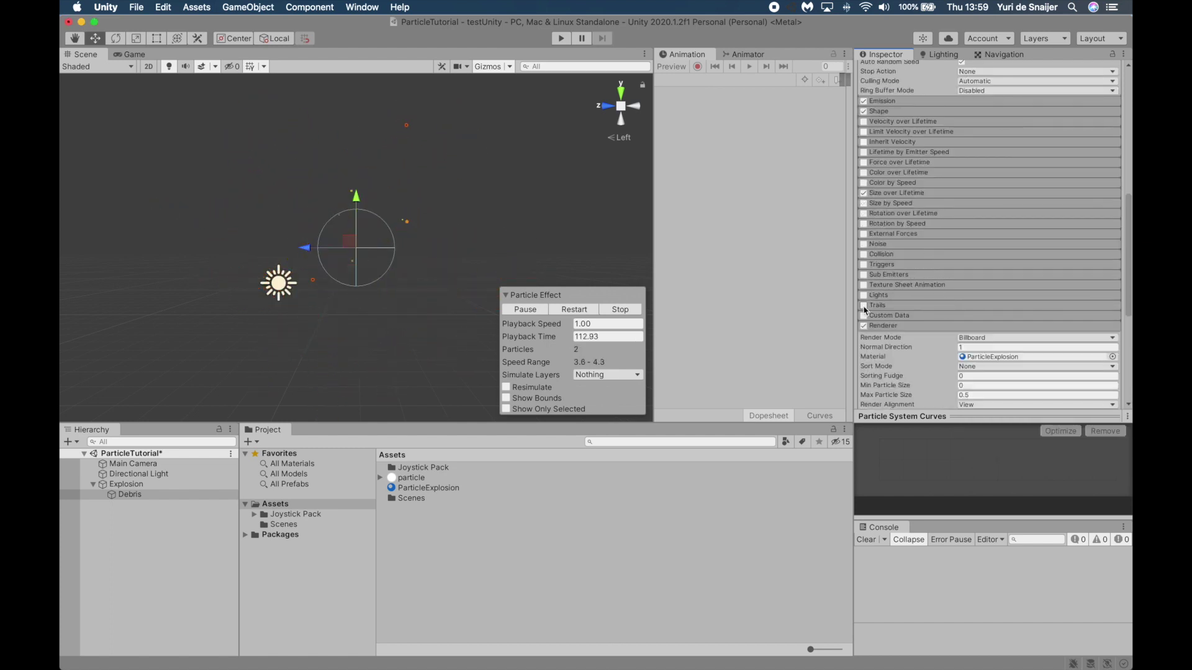
pyautogui.click(864, 306)
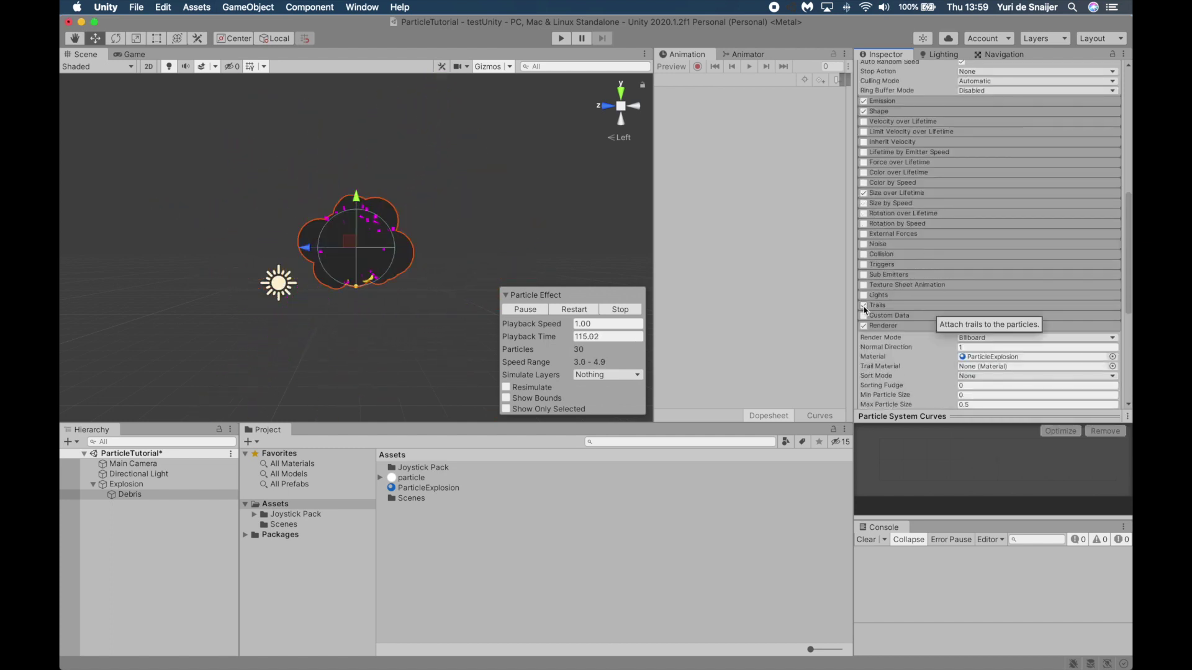
pyautogui.scroll(-5, 993, 280)
pyautogui.click(1113, 233)
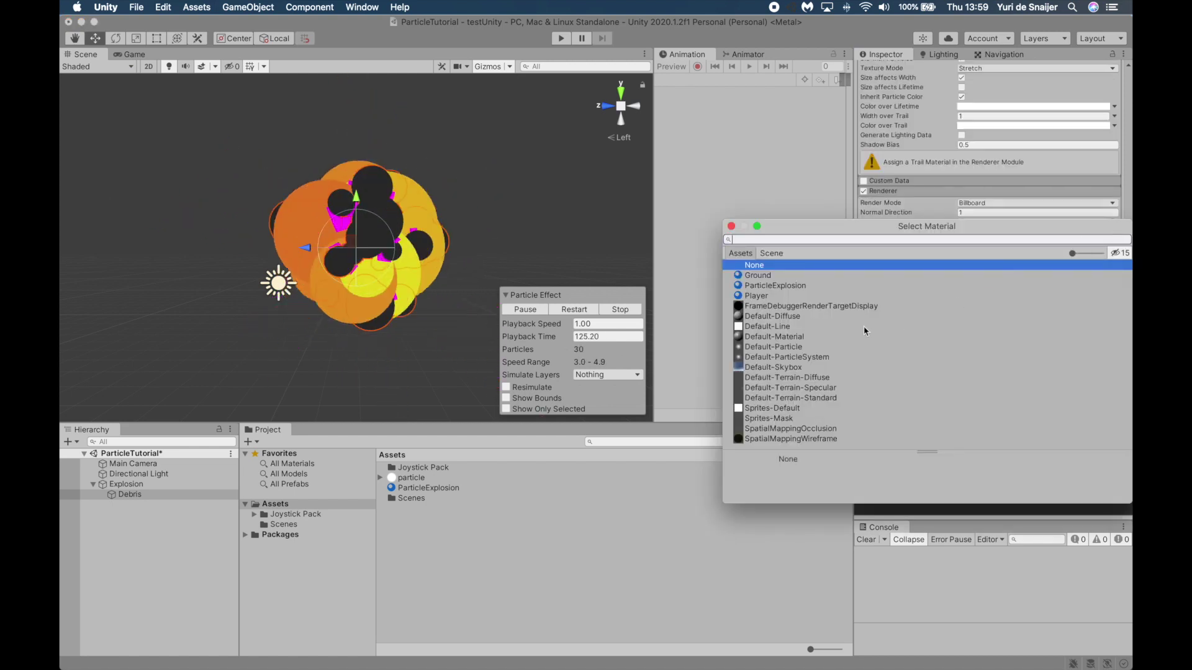
pyautogui.click(776, 328)
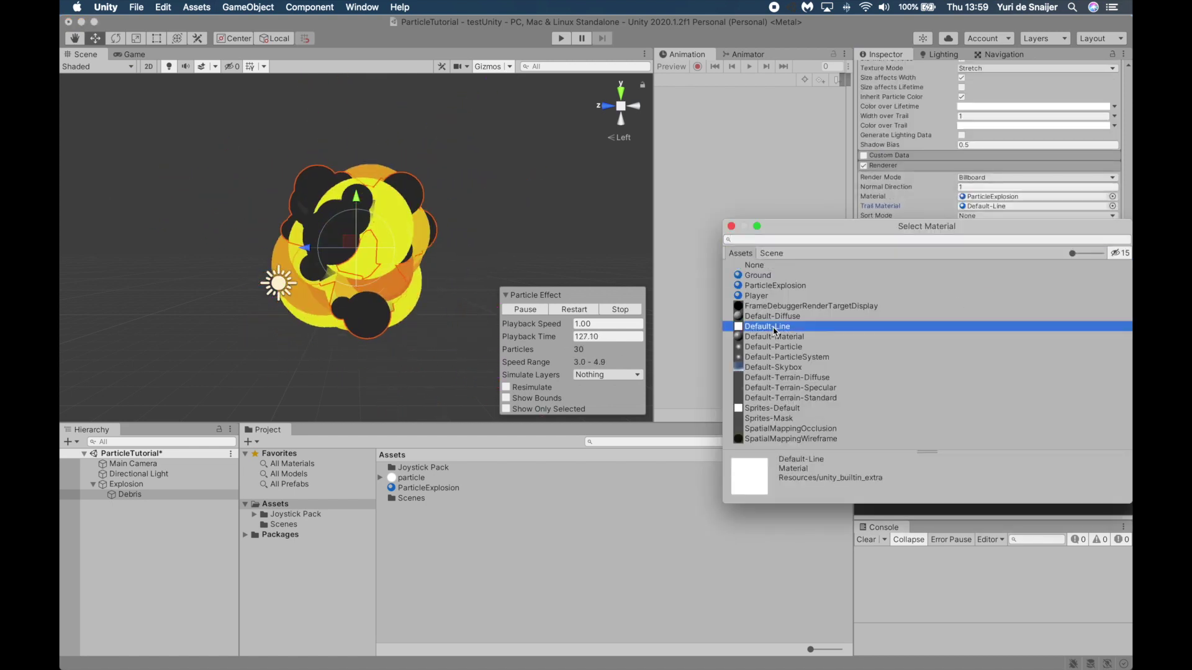
pyautogui.doubleClick(774, 329)
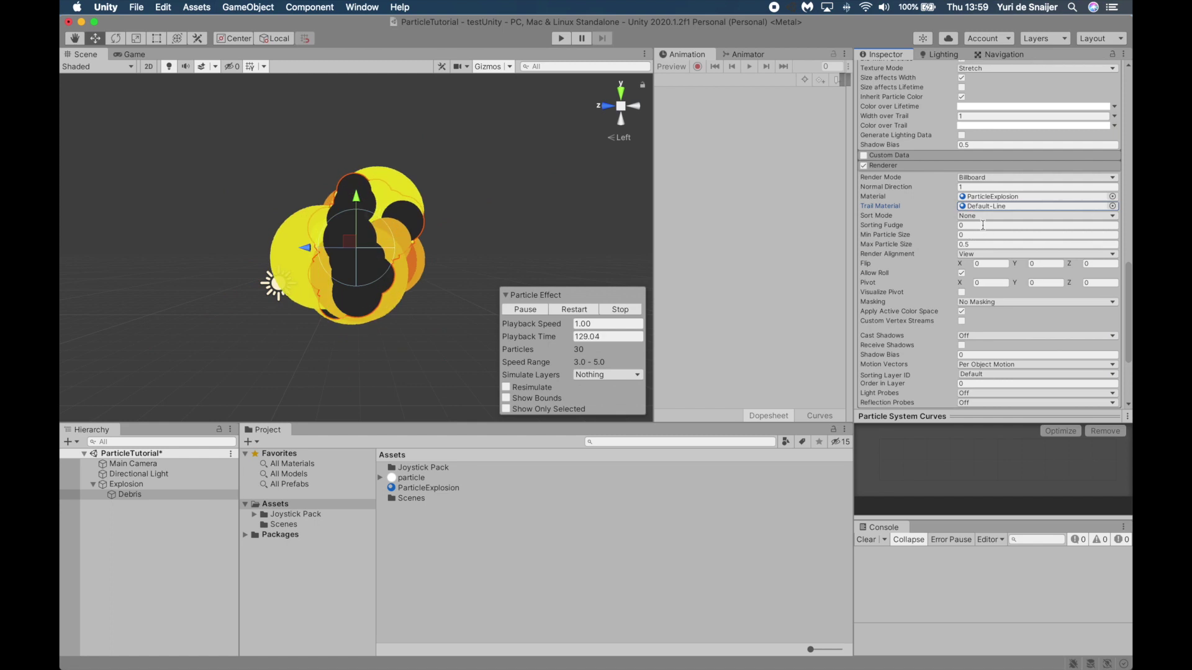
# Set Width over Trail to a curve and lower its starting width so trails taper.
pyautogui.scroll(5, 983, 224)
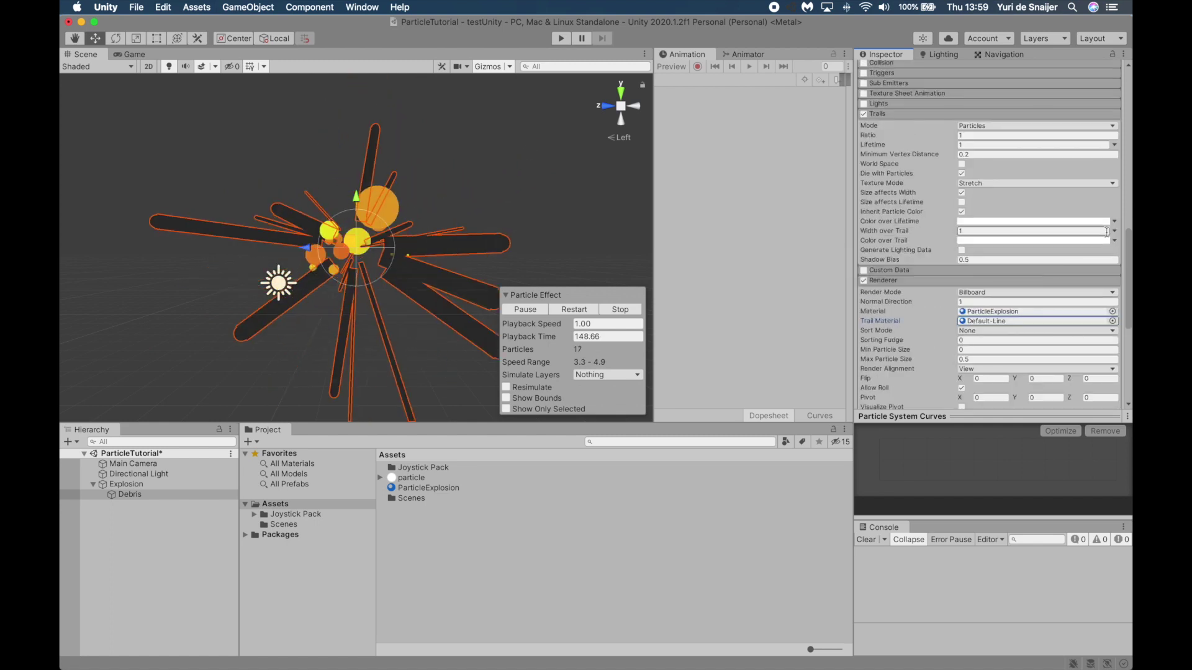
pyautogui.click(1114, 230)
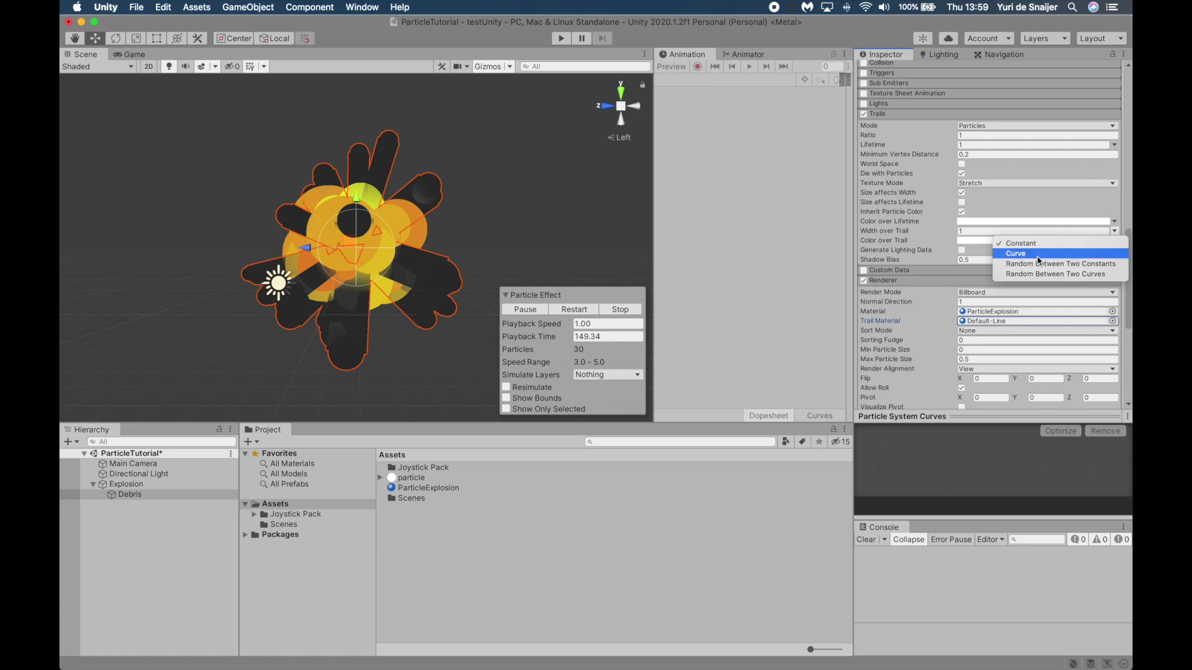
pyautogui.click(1035, 253)
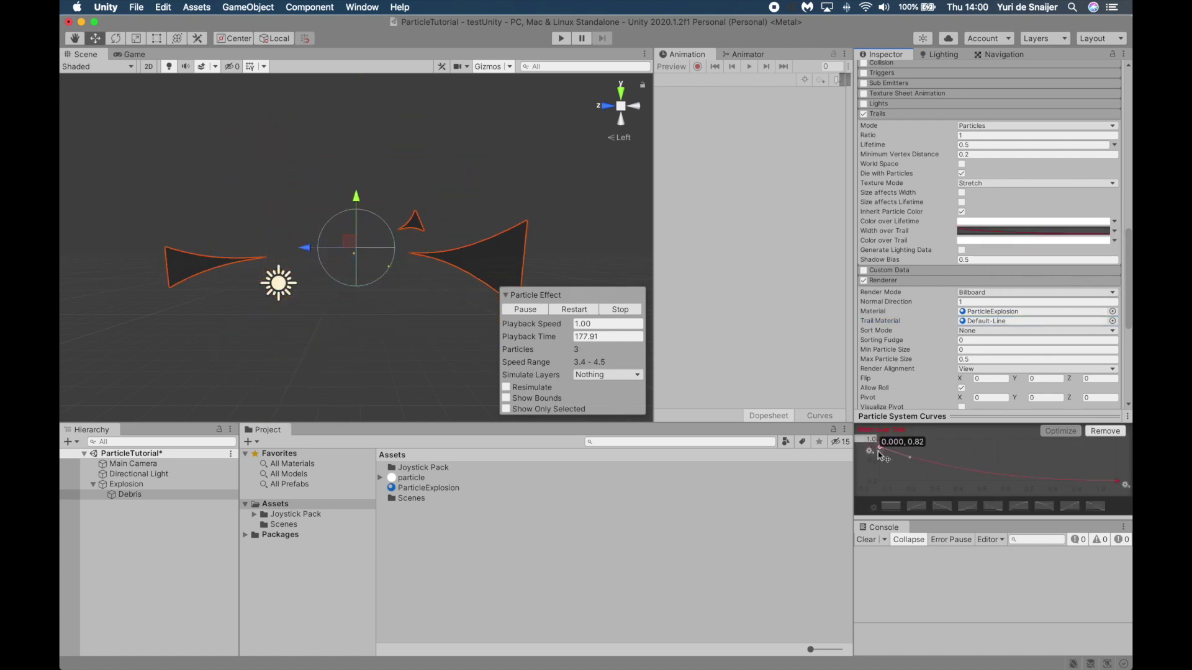
pyautogui.moveTo(879, 444); pyautogui.dragTo(880, 469)
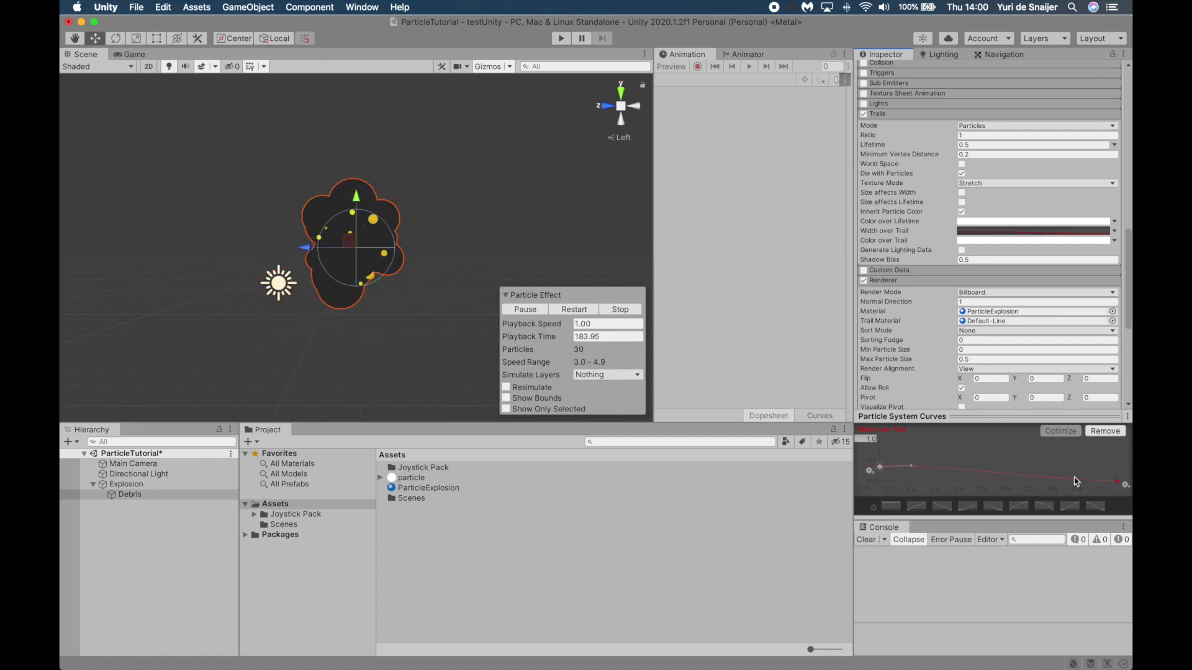
# Enable Force over Lifetime on Debris and enter a negative Y force to pull particles down.
pyautogui.click(1114, 483)
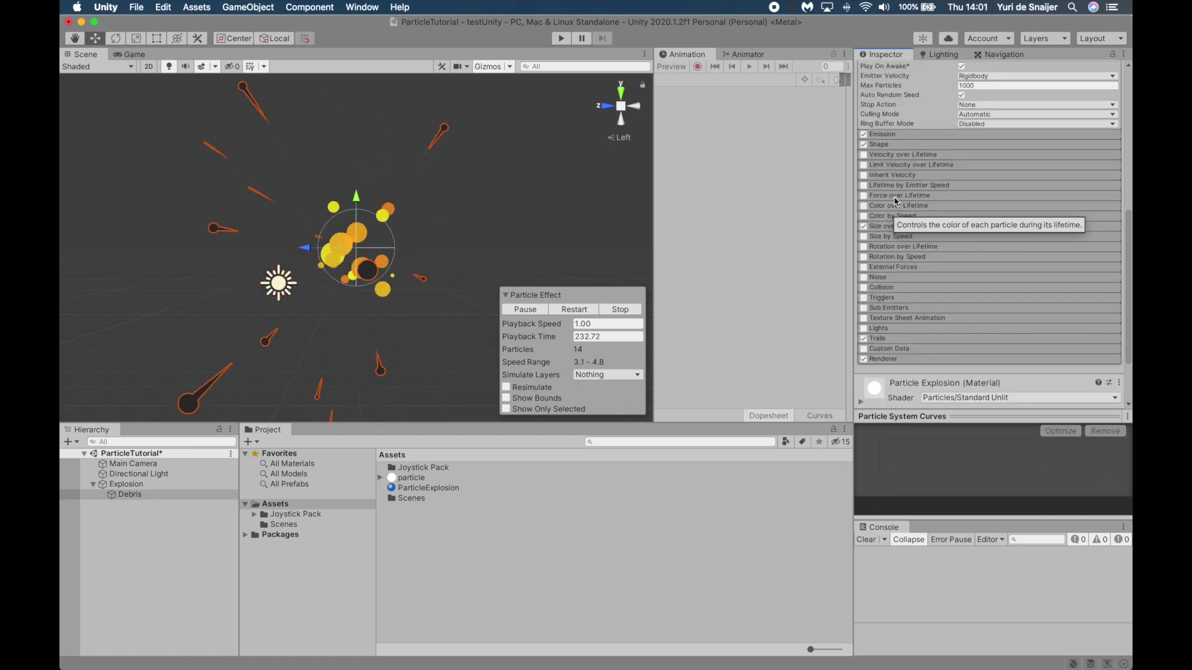
pyautogui.click(866, 196)
pyautogui.click(863, 196)
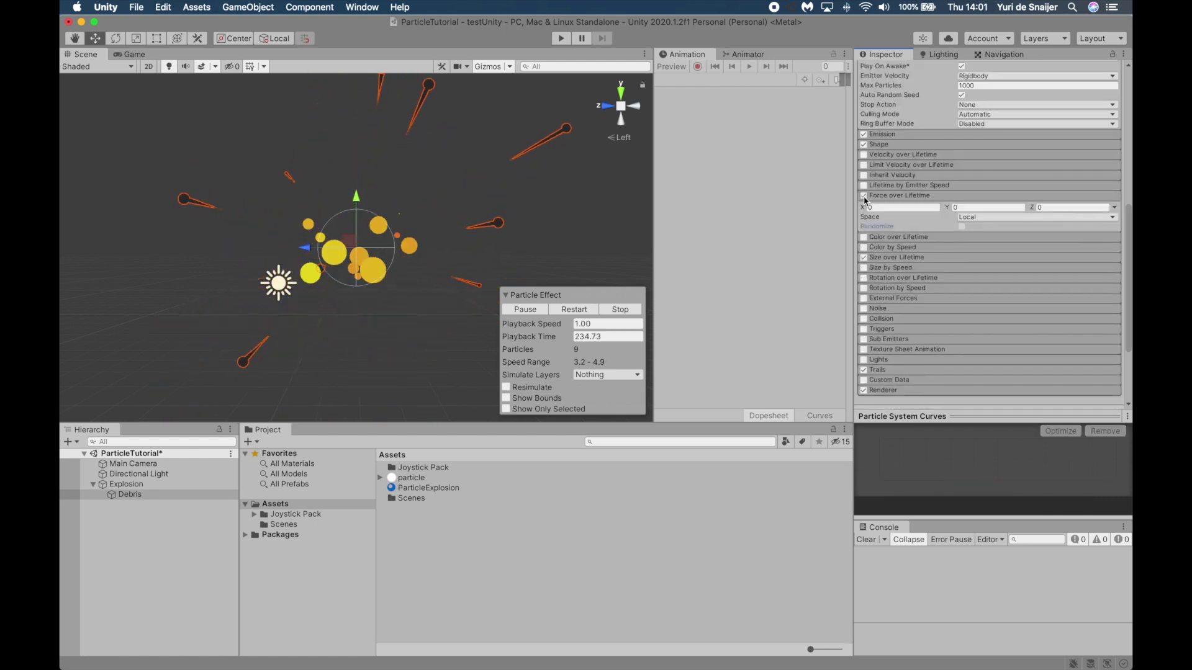
pyautogui.click(989, 207)
pyautogui.write('-1')
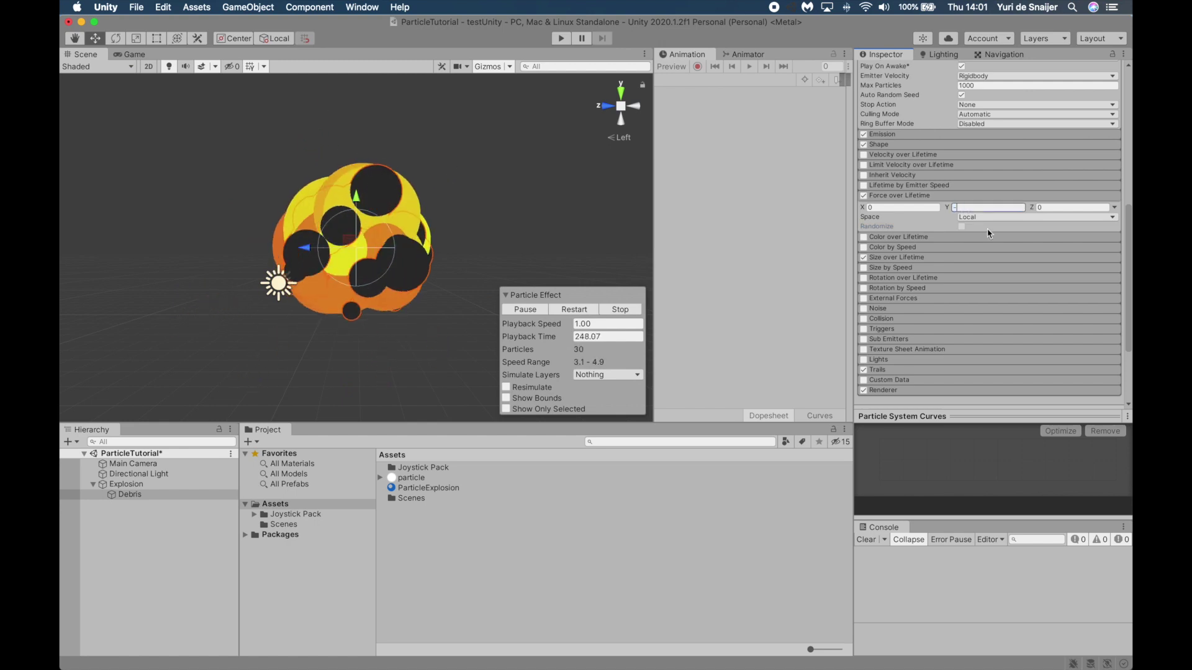
pyautogui.write('4')
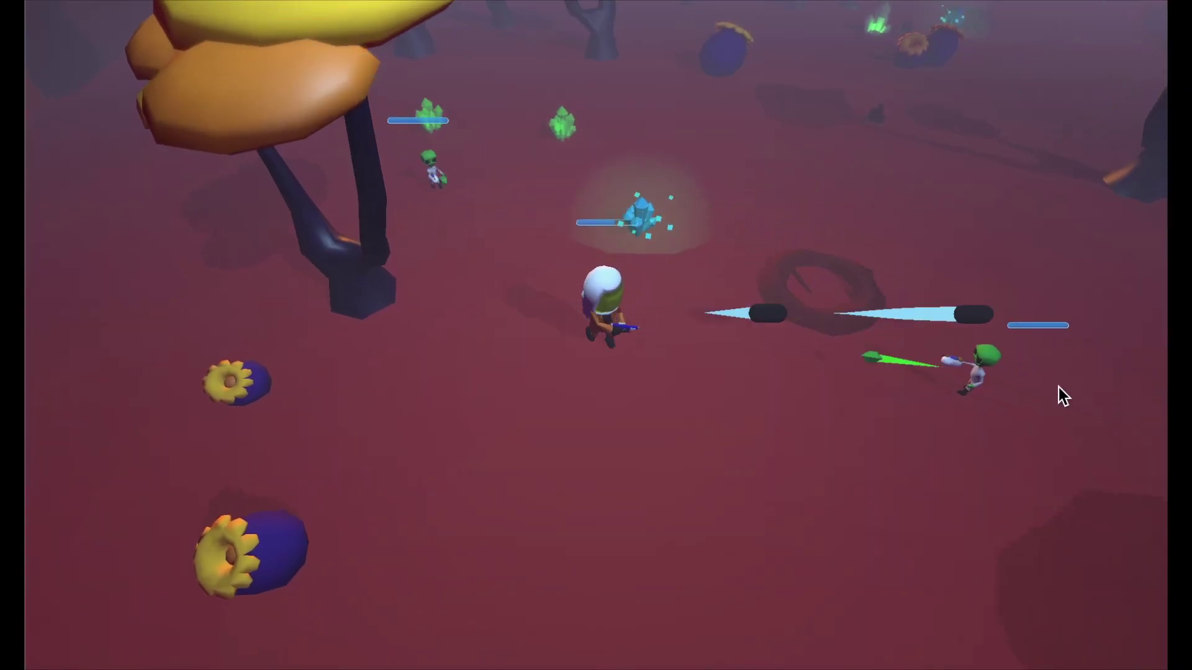
# Walk the character right toward the aliens in Play mode to test the debris explosions.
pyautogui.press('d')
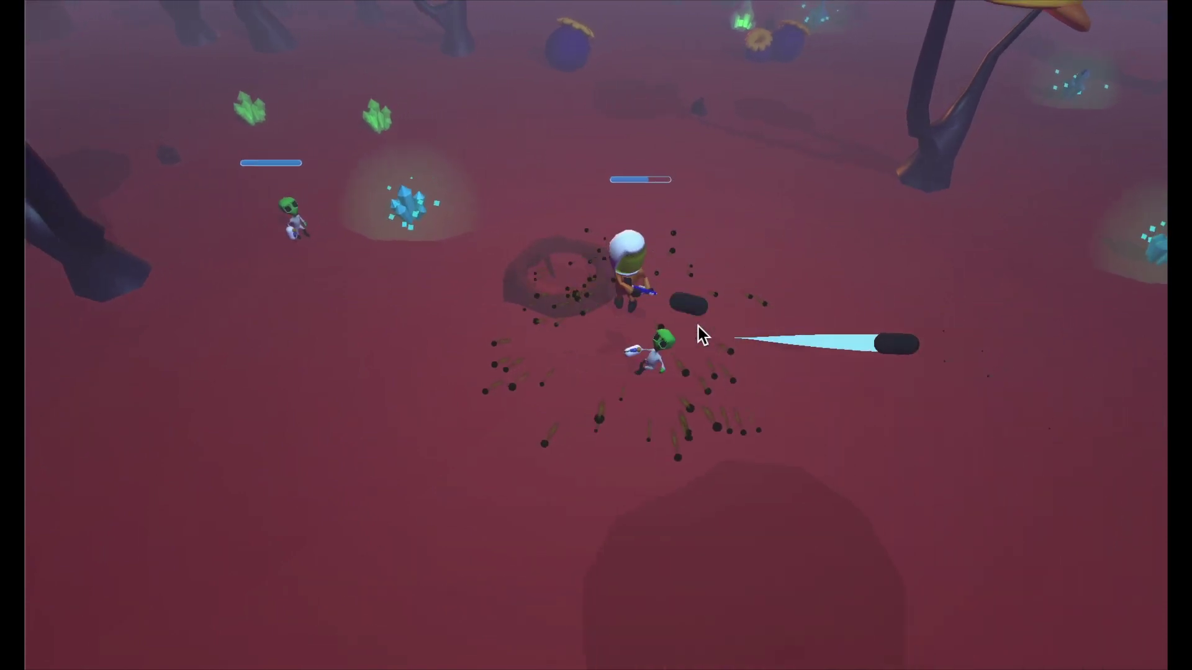
pyautogui.press('d')
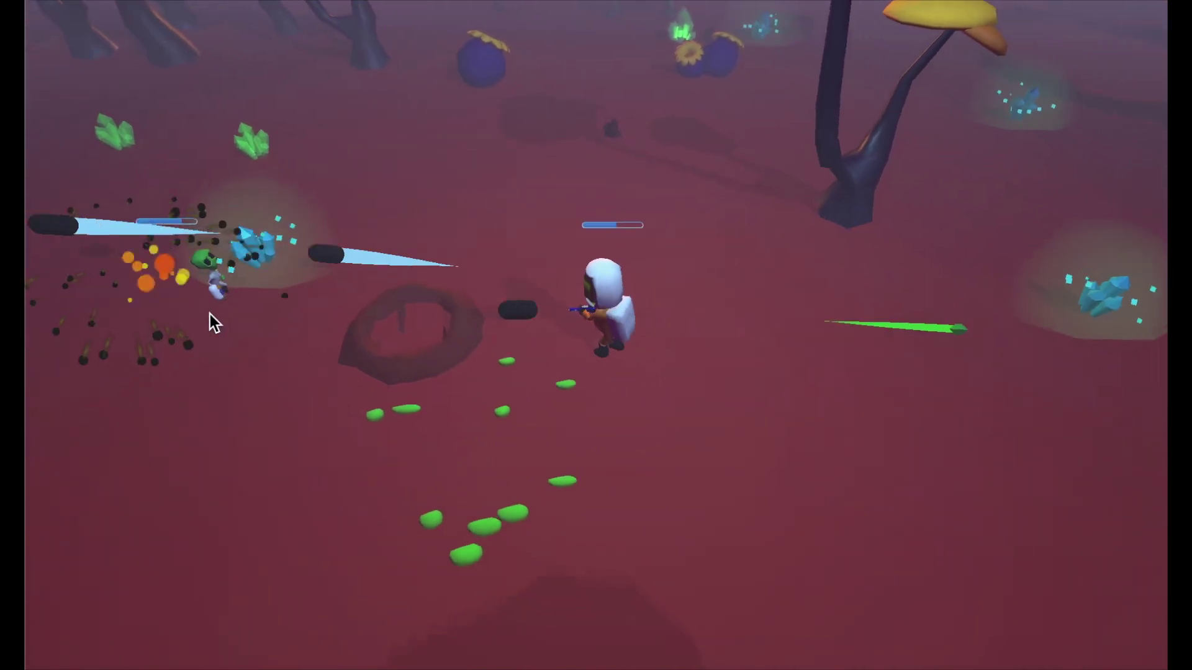